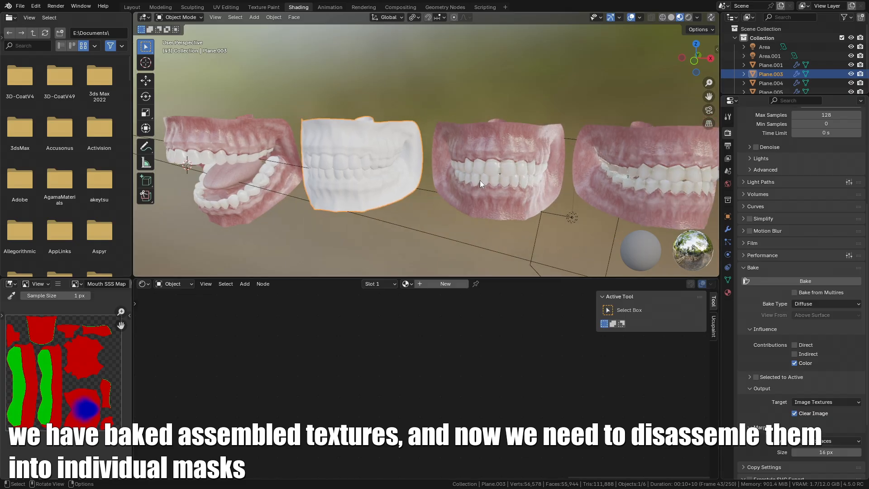
left_click(474, 284)
- Create a new material on the selected mouth LOD mesh and name it Mouth_LOD0
left_click(475, 284)
mouse_move(414, 207)
middle_mouse_down("shift")
mouse_move(515, 195)
mouse_move(426, 209)
middle_mouse_up("shift")
left_click(442, 178)
scroll(426, 209, "up", 1)
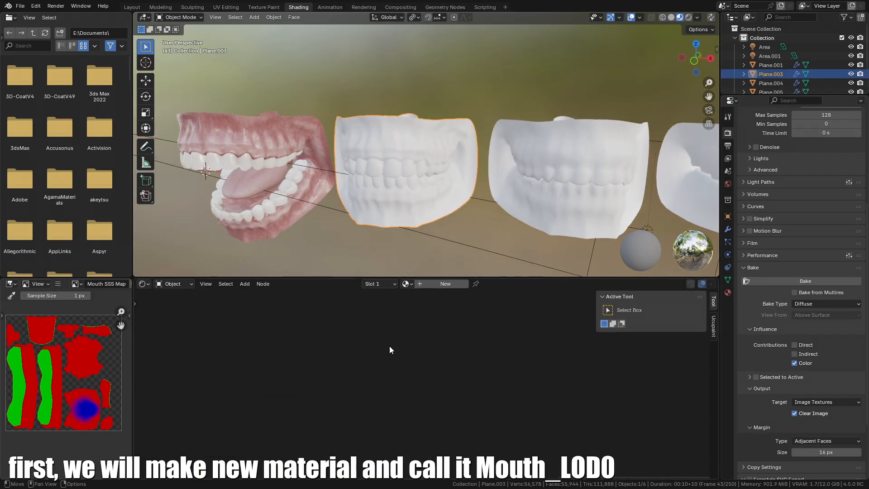
left_click(423, 284)
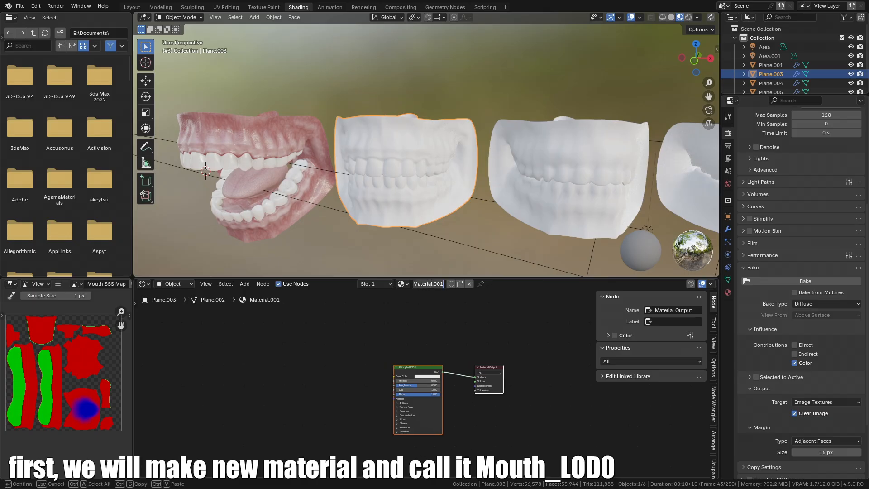
type("Mo")
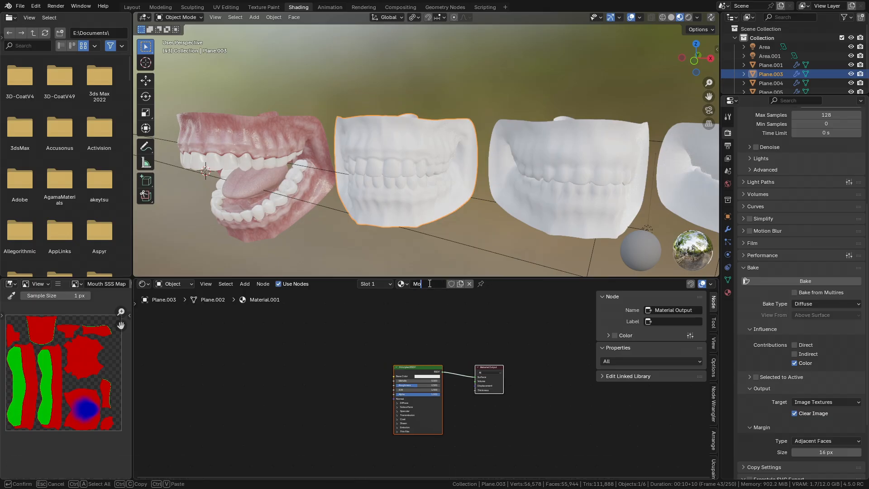
type("uth_LOD")
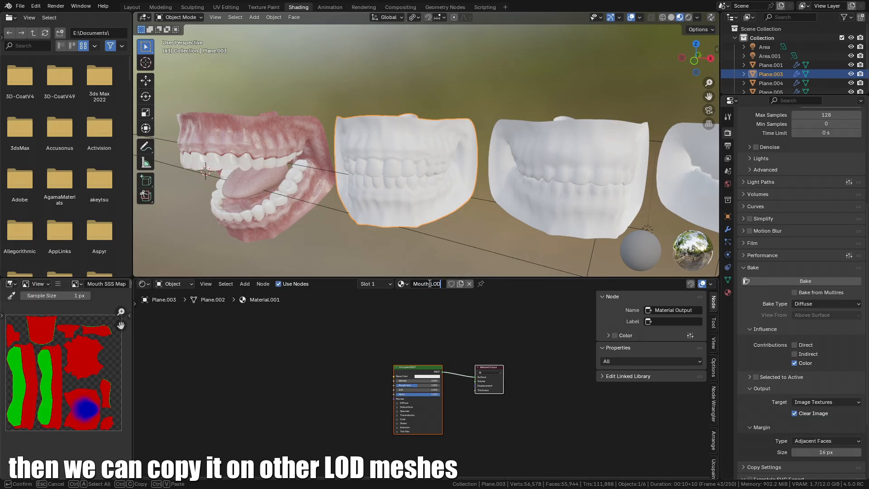
- Select the other LOD meshes with the active one and link the Mouth_LOD0 material to them
middle_click_drag(554, 180, 399, 173, "shift")
left_click(513, 165)
left_click(426, 153, "shift")
left_click(309, 152, "shift")
middle_click_drag(334, 158, 471, 160, "shift")
key("ctrl+l")
left_click(397, 159)
- Copy the baked mask image texture nodes from the original mouth material and paste them into Mouth_LOD0
left_click(425, 196)
scroll(445, 182, "up", 2)
middle_click_drag(409, 375, 471, 360)
scroll(458, 368, "up", 5)
left_click(464, 349)
left_click(239, 124)
middle_click_drag(231, 340, 429, 434)
middle_click_drag(448, 385, 217, 434)
left_click_drag(237, 348, 564, 412)
key("ctrl+c")
left_click(365, 97)
middle_click_drag(363, 376, 379, 341)
key("ctrl+v")
middle_click_drag(264, 360, 320, 368)
- Copy the Mouth Normals with bump LOD0 image texture node from the original material into Mouth_LOD0
left_click(254, 172)
scroll(327, 409, "down", 1)
middle_click_drag(328, 410, 376, 396)
scroll(430, 359, "up", 1)
scroll(439, 468, "up", 3)
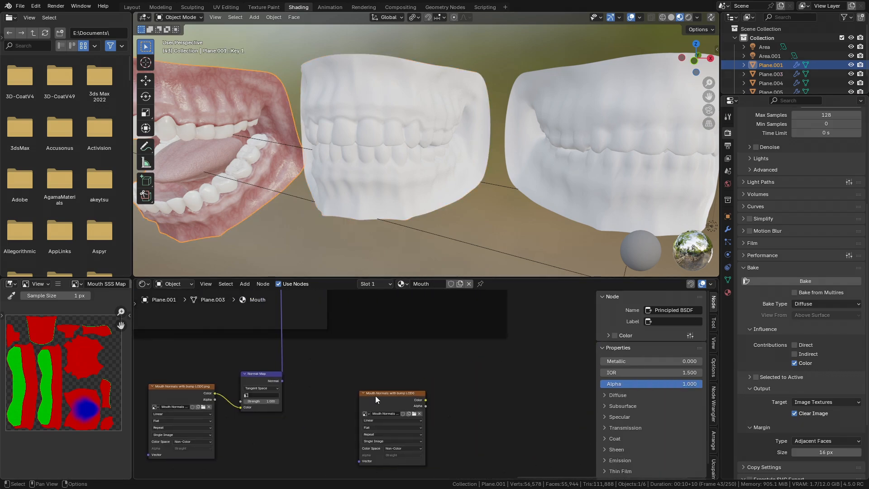
left_click(374, 396)
key("ctrl+c")
left_click(447, 113)
scroll(334, 389, "down", 2)
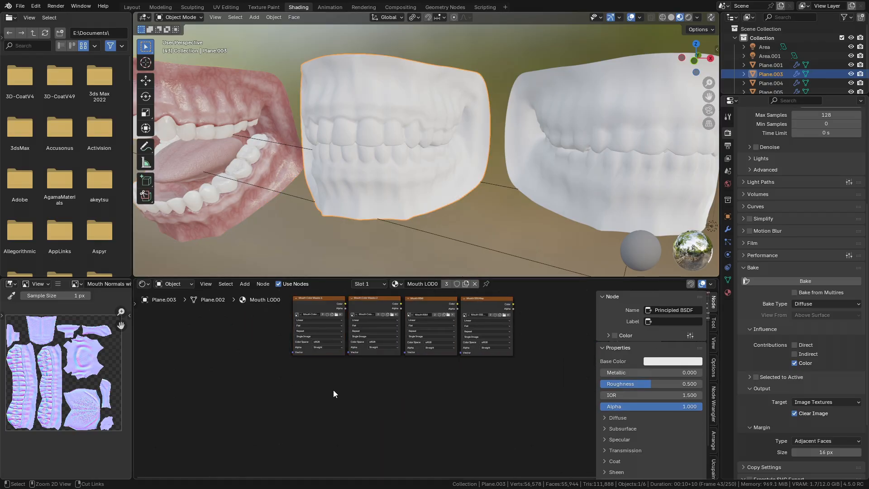
key("ctrl+v")
scroll(427, 405, "up", 1)
left_click(401, 395)
middle_click_drag(425, 377, 395, 373)
- Arrange the image texture nodes of Mouth_LOD0 into a vertical column
key("ctrl+space")
scroll(395, 371, "down", 2)
middle_click_drag(433, 256, 538, 223)
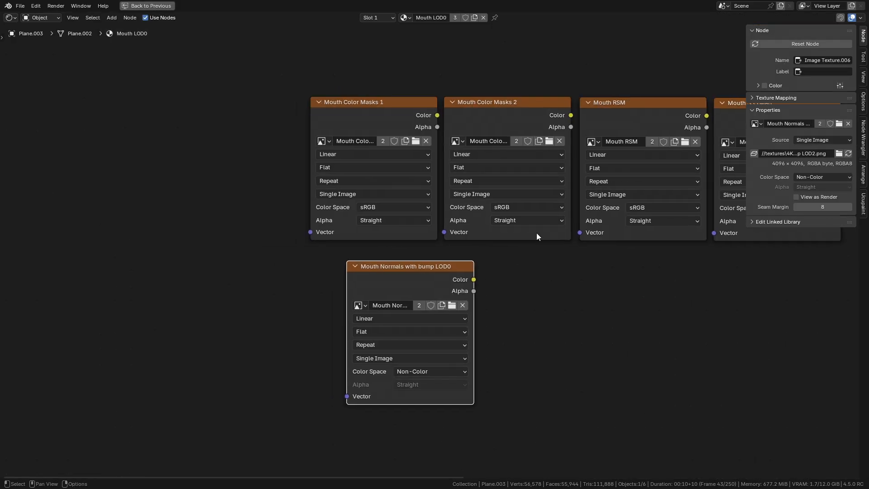
left_click_drag(446, 267, 435, 414)
middle_click_drag(498, 384, 370, 387)
left_click(492, 148)
left_click_drag(501, 126, 242, 289)
scroll(221, 440, "down", 3)
middle_click_drag(221, 440, 300, 322)
left_click_drag(299, 322, 299, 463)
left_click_drag(641, 84, 311, 330)
middle_click_drag(313, 332, 340, 261)
left_click_drag(320, 390, 321, 369)
middle_click_drag(348, 249, 395, 241)
right_click(352, 236)
left_click(352, 236)
left_click_drag(395, 241, 509, 113)
left_click_drag(525, 244, 418, 242)
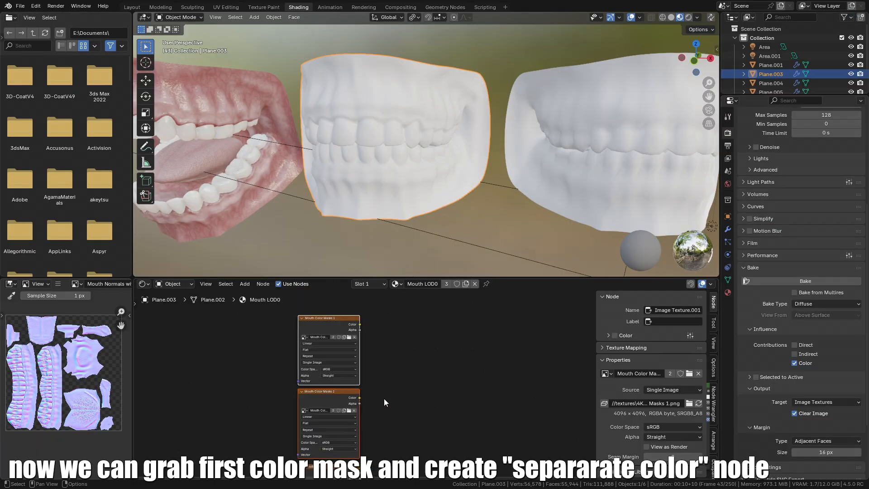
scroll(384, 398, "up", 2)
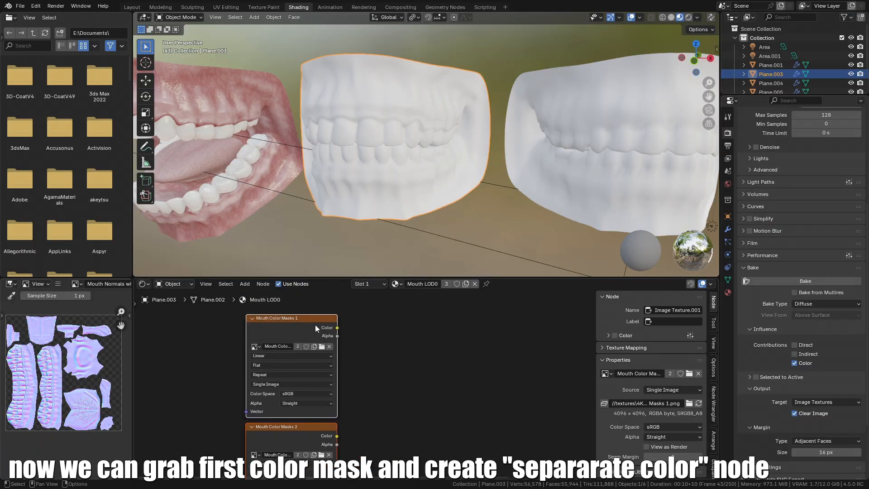
- Add a Separate Color node fed by the color output of Mouth Color Masks 1
left_click(312, 331, "ctrl+shift")
left_click_drag(337, 328, 421, 337)
type("separate co")
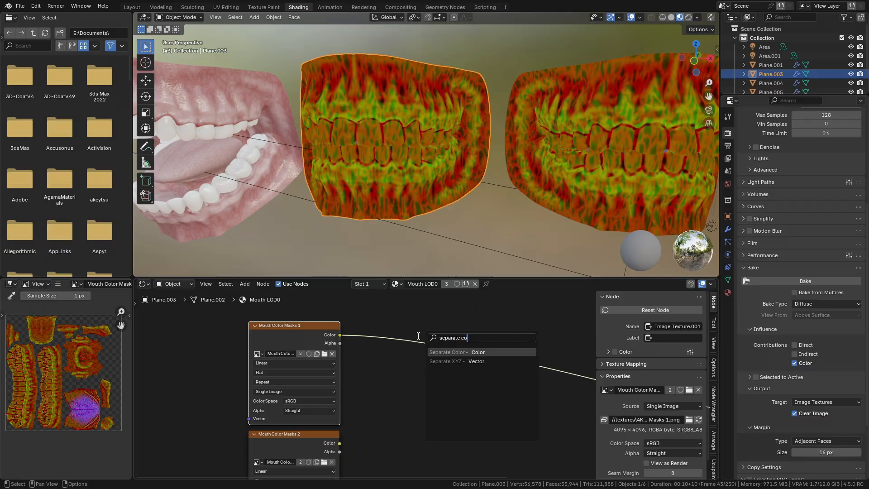
key("Return")
left_click(441, 327)
left_click(440, 327, "ctrl+shift")
scroll(440, 326, "up", 1)
middle_click_drag(440, 327, 415, 346)
left_click_drag(416, 347, 410, 351)
middle_click_drag(404, 316, 396, 331)
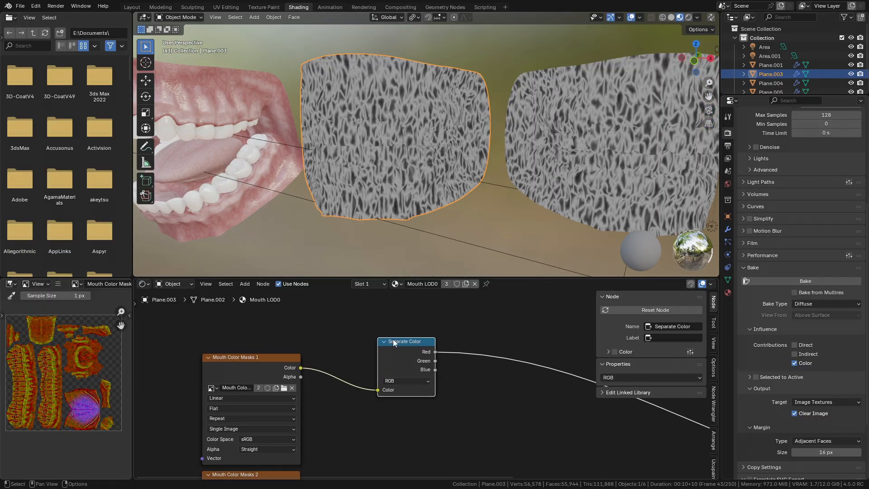
- Copy the Gums Color Layer 1 nodes (RGB, Hue/Saturation/Value, Mix) from the original mouth material
scroll(267, 390, "down", 2)
middle_click_drag(267, 390, 277, 392)
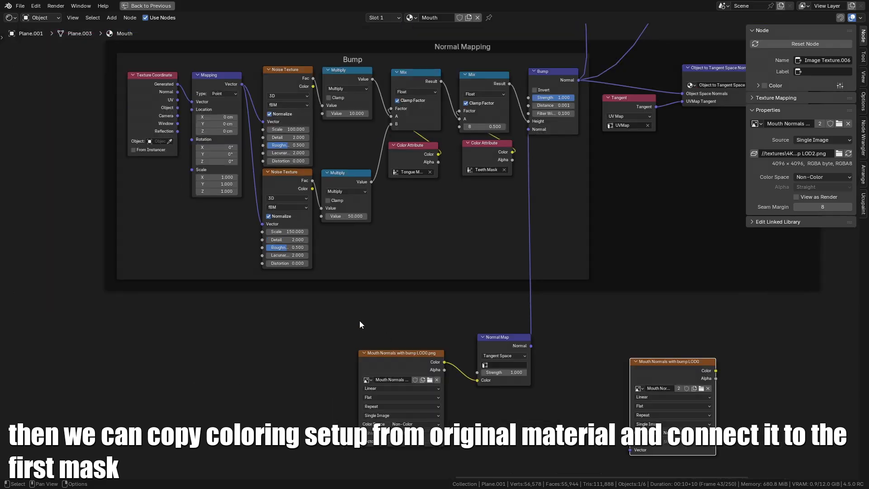
scroll(359, 320, "down", 1)
middle_click_drag(359, 322, 383, 329)
key("ctrl+space")
scroll(447, 324, "up", 2)
mouse_move(411, 376)
middle_mouse_down()
mouse_move(340, 446)
mouse_move(487, 316)
middle_mouse_up()
scroll(487, 316, "down", 4)
scroll(280, 416, "up", 3)
middle_click_drag(280, 416, 494, 385)
scroll(449, 417, "up", 1)
left_click(449, 420, "ctrl+shift")
middle_click_drag(362, 135, 335, 134)
key("ctrl+z")
middle_click_drag(477, 396, 418, 473)
scroll(428, 410, "up", 2)
left_click(396, 367, "ctrl+shift")
middle_click_drag(342, 226, 374, 229)
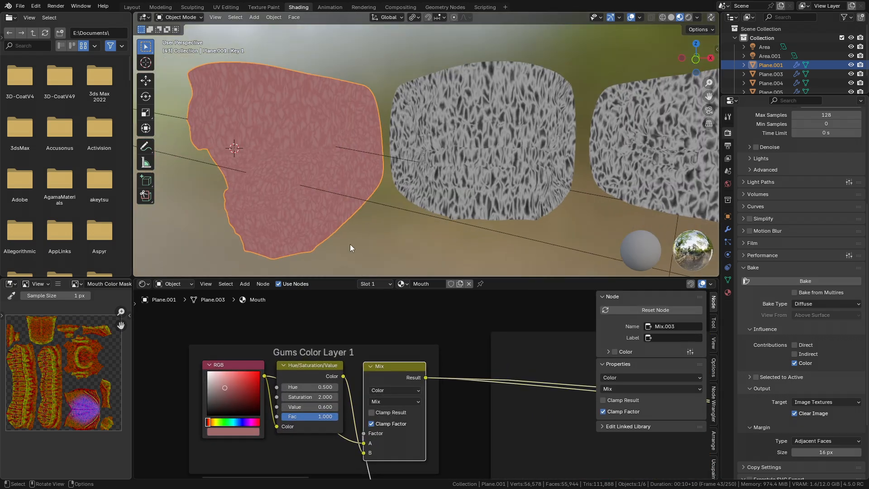
key("ctrl+z")
middle_click_drag(403, 386, 409, 360)
middle_click_drag(263, 376, 321, 371)
scroll(321, 371, "down", 1)
left_click_drag(275, 329, 455, 401)
key("ctrl+c")
- Paste the gums coloring nodes into Mouth_LOD0 and connect the Separate Color red channel to the Mix factor
left_click(516, 149)
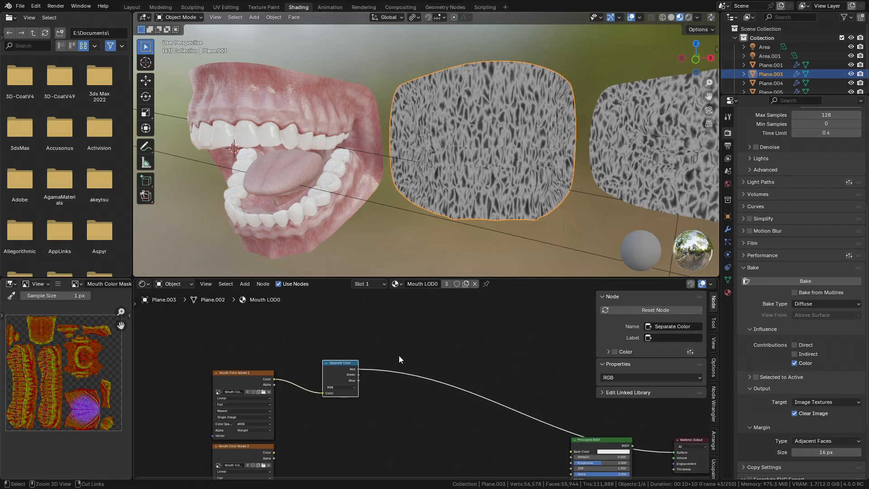
left_click(407, 335)
key("ctrl+v")
middle_click_drag(354, 358, 333, 395)
scroll(333, 395, "up", 5)
left_click_drag(456, 355, 455, 354)
left_click(456, 336, "ctrl+shift")
scroll(454, 335, "down", 1)
middle_click_drag(300, 308, 334, 341)
left_click_drag(334, 341, 441, 387)
scroll(443, 387, "down", 2)
- Move the RGB, Hue/Saturation/Value and Mix nodes into a vertical arrangement
key("g")
left_click(118, 349)
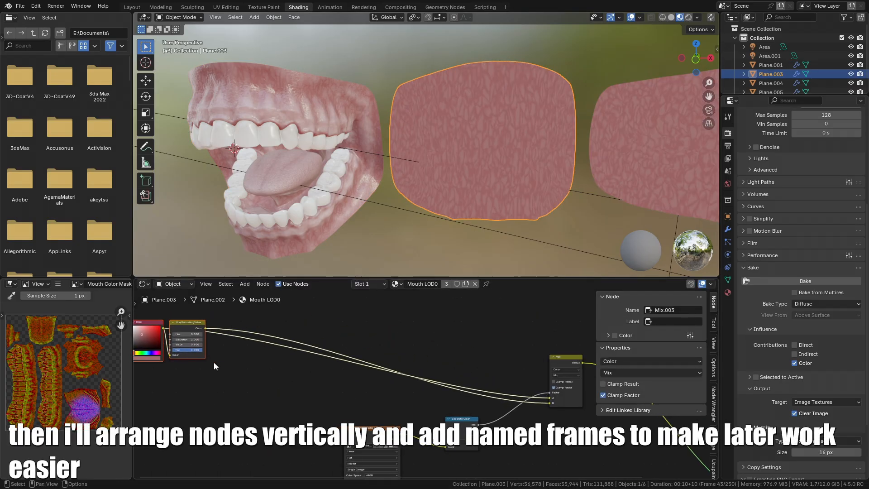
middle_click_drag(180, 363, 283, 401)
scroll(285, 400, "up", 3)
left_click(316, 359)
scroll(299, 395, "down", 3)
middle_click_drag(387, 401, 340, 391)
scroll(302, 403, "up", 1)
key("g")
left_click(285, 438)
key("g")
left_click(305, 386)
left_click_drag(252, 322, 278, 365)
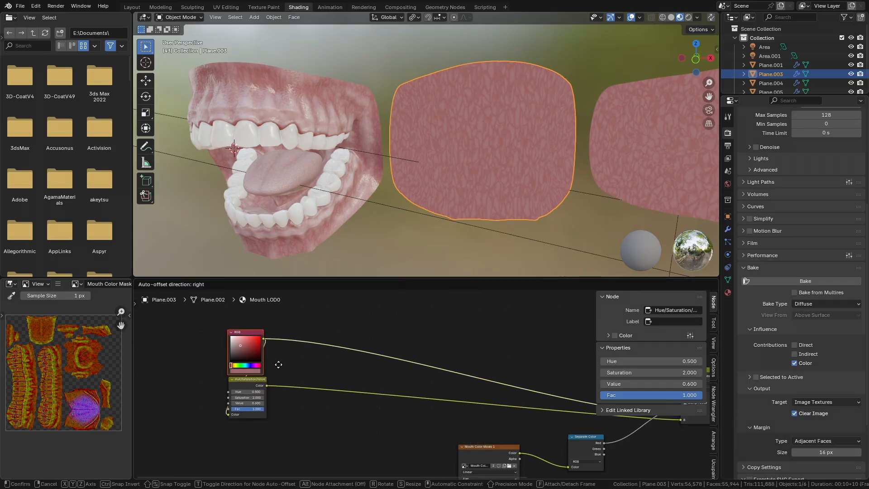
middle_click_drag(301, 414, 433, 452)
scroll(433, 452, "up", 3)
key("g")
left_click(401, 354)
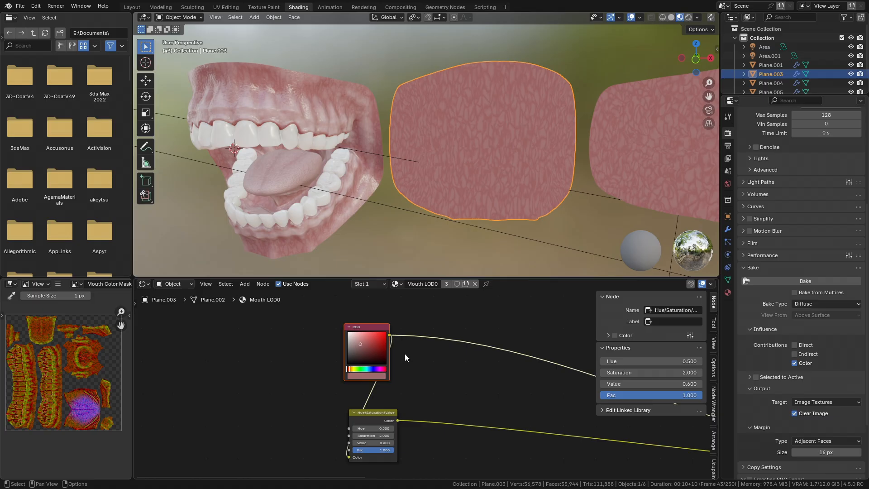
- Wrap the RGB node in a frame and give the frame a label starting with "gums"
key("ctrl+j")
key("F2")
type("gums primary color")
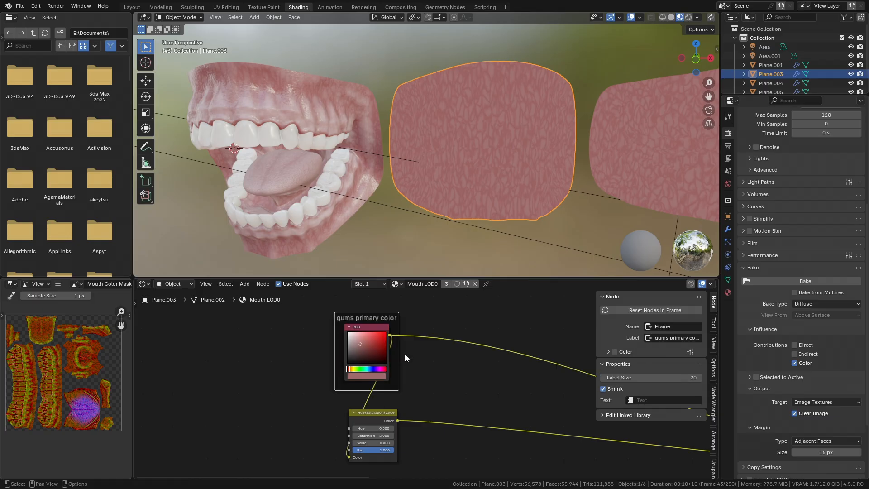
- Wrap the Hue/Saturation/Value node in a frame labelled capillary
middle_click_drag(404, 358, 408, 325)
left_click_drag(320, 375, 430, 438)
middle_click_drag(422, 429, 429, 394)
key("ctrl+j")
key("F2")
type("capillary")
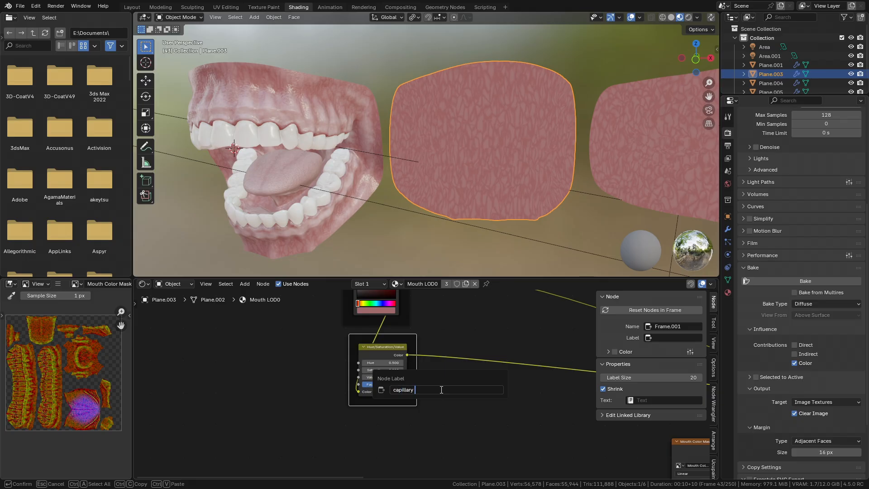
key("Return")
- Rearrange the framed nodes, the Mix node and the Separate Color node into a tidy vertical layout
middle_click_drag(591, 378, 398, 364)
scroll(398, 365, "down", 6)
middle_click_drag(510, 325, 561, 357)
left_click_drag(251, 322, 376, 433)
key("g")
left_click(393, 403)
middle_click_drag(337, 316, 577, 375)
scroll(577, 375, "up", 2)
left_click_drag(447, 419, 322, 378)
key("g")
left_click(320, 372)
middle_click_drag(512, 407, 384, 355)
scroll(559, 359, "down", 1)
middle_click_drag(561, 360, 358, 355)
left_click_drag(461, 348, 419, 319)
scroll(385, 353, "down", 4)
middle_click_drag(587, 404, 516, 440)
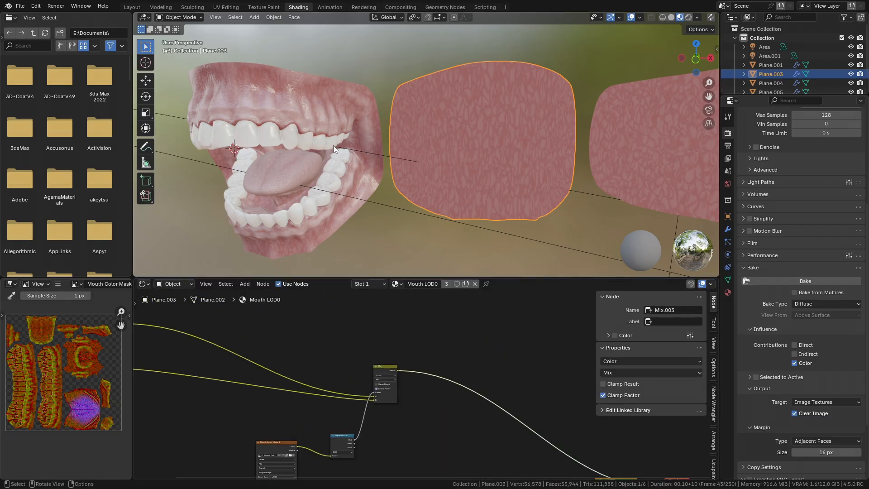
middle_click_drag(343, 434, 398, 414)
scroll(399, 414, "up", 4)
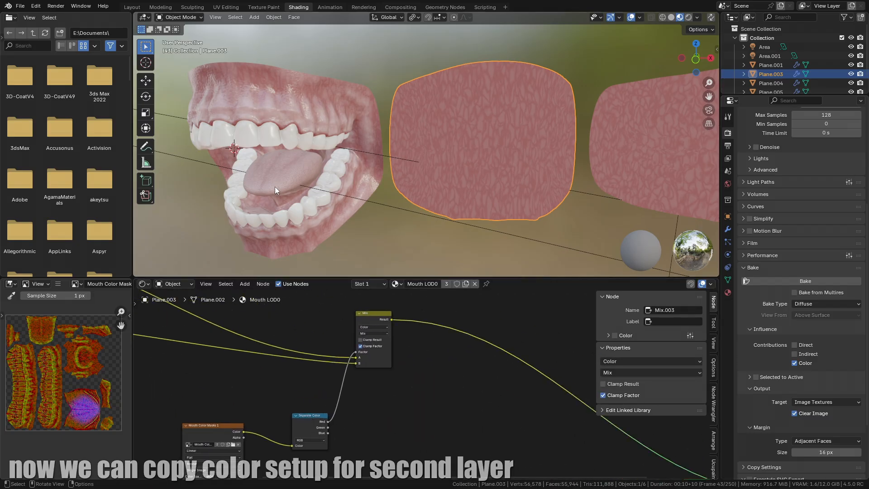
- Copy the Gums Color Layer 2 Mix node from the original mouth's material and paste it into the Mouth_LOD0 material
left_click(276, 181)
scroll(414, 391, "down", 4)
middle_click_drag(399, 408, 194, 362)
scroll(430, 352, "up", 2)
middle_click_drag(458, 322, 381, 337)
middle_click_drag(292, 312, 405, 339)
left_click(405, 339)
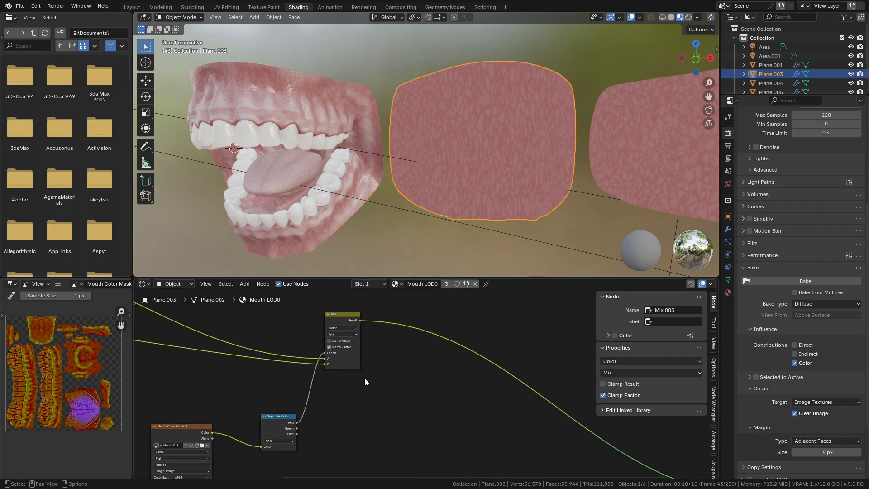
key("ctrl+v")
- Chain the pasted Mix node after the first gums Mix node and feed its factor from the Separate Color node
middle_click_drag(321, 420, 396, 431)
scroll(397, 431, "up", 3)
left_click_drag(366, 441, 441, 368)
left_click(465, 330, "ctrl+shift")
left_click_drag(465, 329, 518, 320)
left_click_drag(446, 305, 493, 367)
left_click_drag(510, 316, 470, 309)
middle_click_drag(467, 389, 511, 396)
- Add an RGB node and connect its color to the second gums Mix node's B input
key("shift+a")
type("rg")
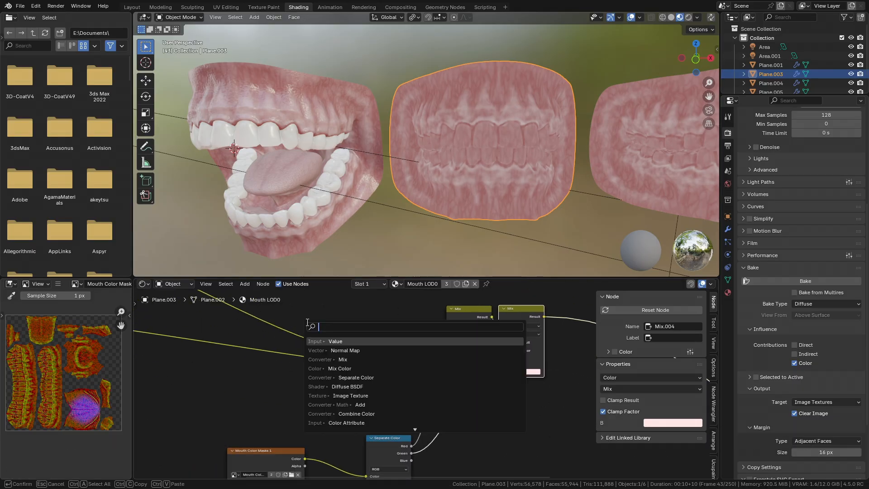
key("Return")
left_click(516, 436)
middle_click_drag(525, 371, 459, 326)
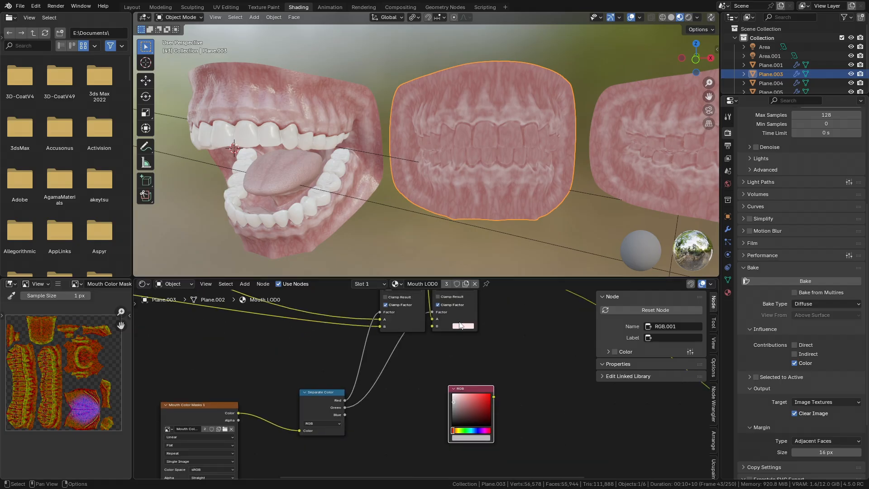
left_click_drag(478, 389, 433, 326)
- Wrap the new RGB node in a frame labelled Gums Secondary Color
scroll(341, 360, "down", 4)
middle_click_drag(294, 356, 543, 362)
left_click_drag(469, 346, 273, 368)
middle_click_drag(302, 377, 406, 393)
scroll(406, 393, "up", 3)
key("ctrl+j")
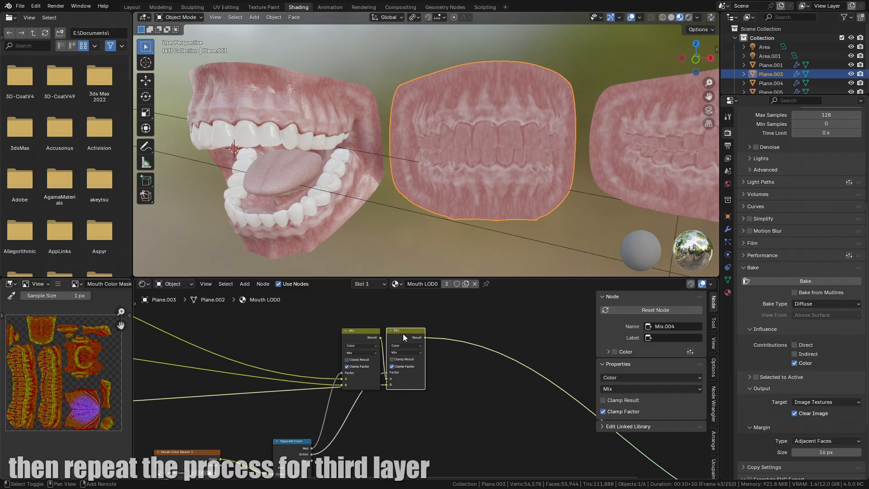
left_click_drag(403, 333, 453, 336)
key("ctrl+x")
scroll(425, 344, "up", 1)
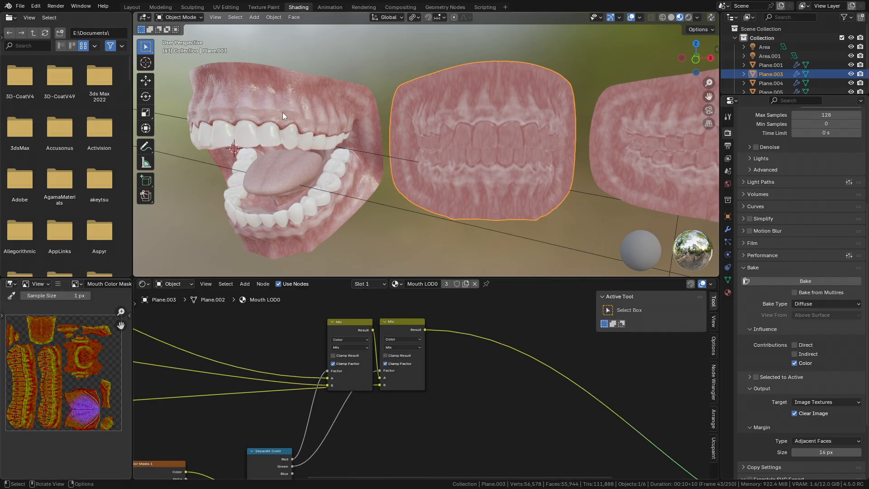
- Copy the Tongue Colors Layer 3 Mix node from the original mouth's material and paste it into Mouth_LOD0
left_click(282, 113)
scroll(381, 386, "down", 6)
scroll(382, 386, "up", 4)
left_click(427, 355)
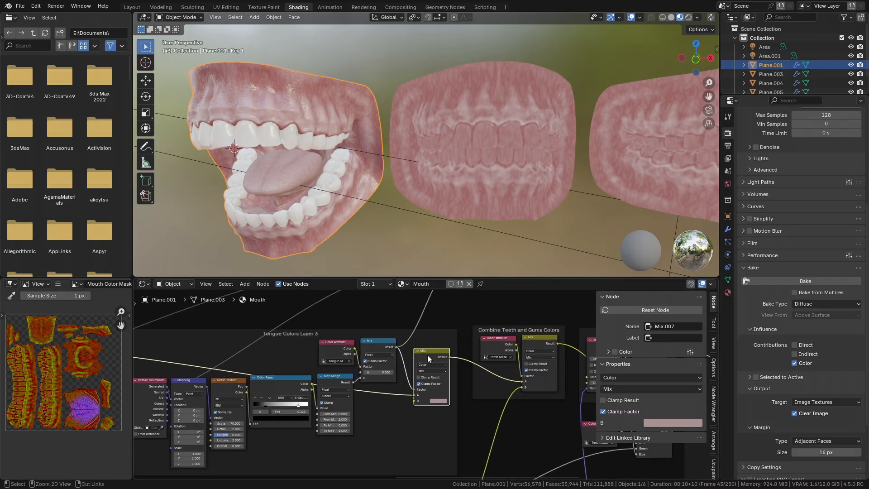
left_click(470, 149)
key("ctrl+v")
left_click_drag(457, 344, 414, 328)
- Chain the pasted tongue Mix node after the second gums Mix node and feed its factor from the Separate Color node
left_click_drag(274, 465, 408, 371)
middle_click_drag(446, 244, 446, 207)
middle_click_drag(446, 207, 444, 182)
scroll(453, 194, "up", 1)
scroll(459, 342, "down", 4)
scroll(414, 373, "up", 3)
middle_click_drag(414, 374, 484, 381)
left_click_drag(297, 461, 297, 461)
middle_click_drag(307, 448, 338, 372)
- Duplicate the Gums Secondary Color frame and relabel the copy Tongue Color
key("shift+d")
left_click(352, 436)
middle_click_drag(352, 436, 381, 402)
left_click_drag(344, 366, 339, 378)
left_click(341, 377)
key("F2")
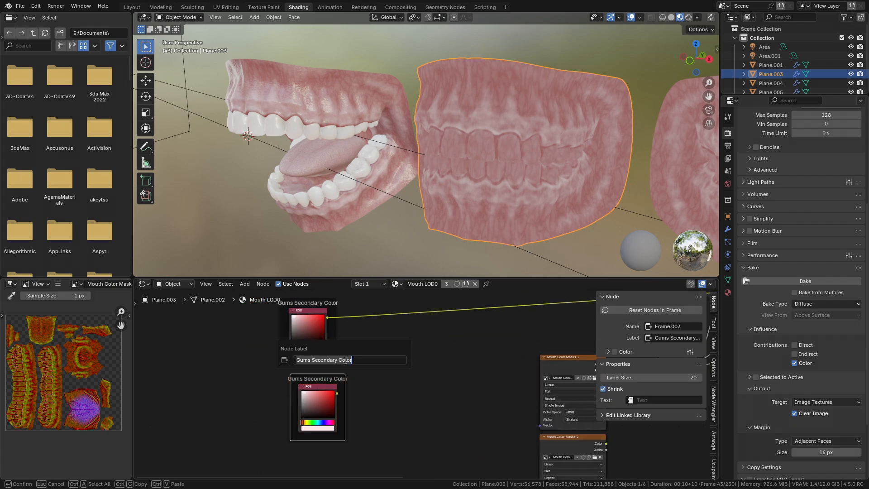
key("g")
left_click(346, 375)
- Connect the Tongue Color RGB node to the tongue Mix node's B input
middle_click_drag(343, 383, 332, 388)
left_click_drag(319, 400, 518, 417)
left_click_drag(560, 376, 556, 375)
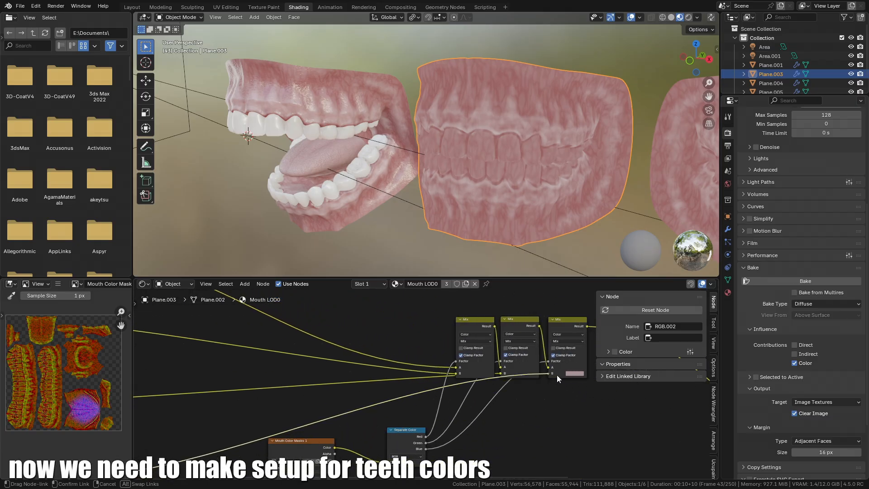
left_click_drag(555, 376, 556, 375)
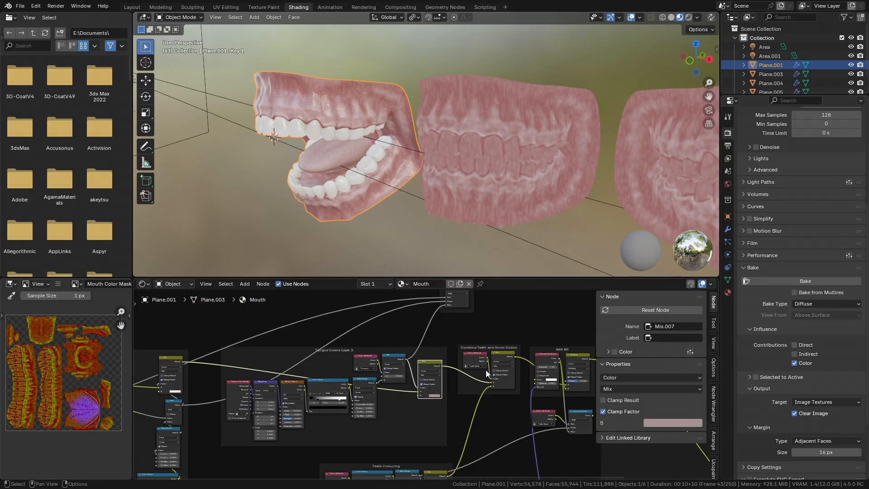
- Copy the Teeth Colouring Mix node from the original mouth's material and paste it into Mouth_LOD0
scroll(486, 374, "up", 5)
middle_click_drag(486, 374, 241, 414)
scroll(456, 380, "up", 4)
middle_click_drag(322, 413, 441, 419)
scroll(456, 381, "up", 1)
scroll(357, 364, "down", 4)
middle_click_drag(358, 365, 487, 401)
scroll(434, 361, "down", 3)
scroll(417, 407, "up", 4)
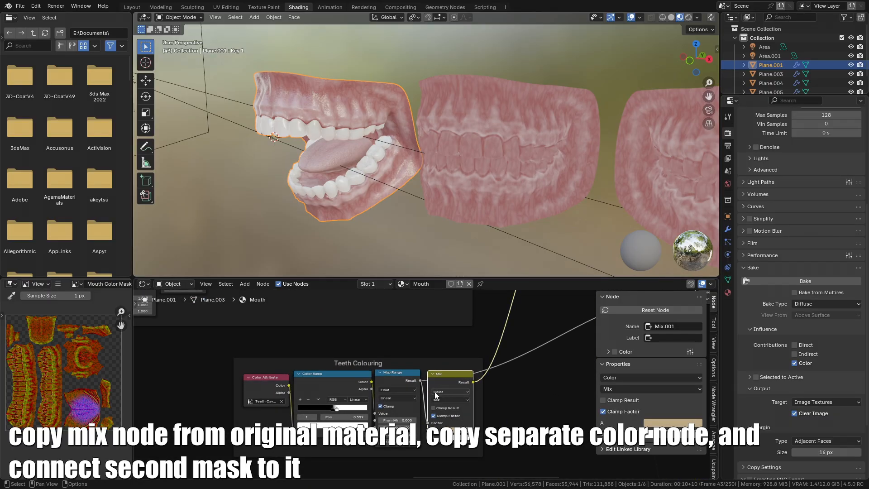
left_click(509, 128)
middle_click_drag(354, 461, 404, 375)
scroll(404, 376, "down", 1)
key("ctrl+v")
left_click_drag(384, 393, 464, 382)
scroll(397, 384, "up", 1)
middle_click_drag(341, 446, 331, 397)
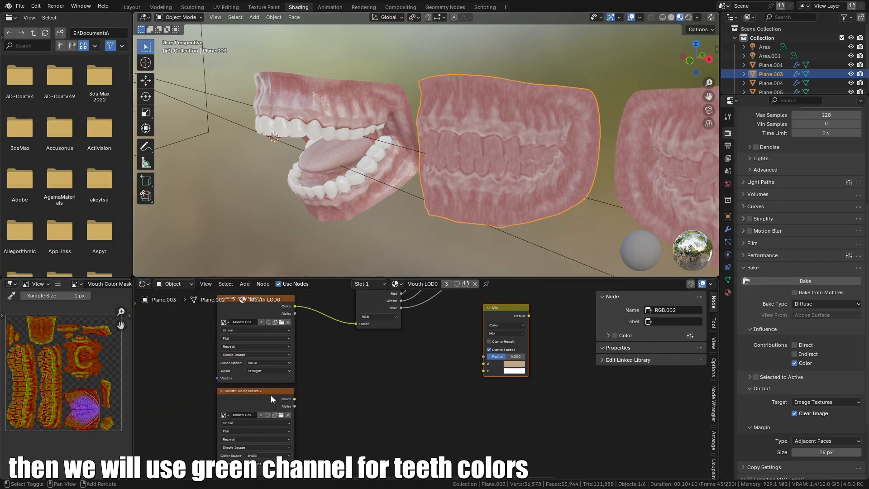
- Duplicate the Separate Color node and connect the Mouth Color Masks 2 texture to the copy
middle_click_drag(370, 295, 377, 331)
left_click(384, 329)
key("shift+d")
left_click(386, 425)
middle_click_drag(387, 431, 404, 393)
left_click_drag(319, 395, 376, 410)
left_click(401, 388, "ctrl+shift")
middle_click_drag(510, 313, 397, 355)
scroll(397, 355, "up", 1)
left_click(289, 427, "ctrl+shift")
middle_click_drag(290, 426, 335, 401)
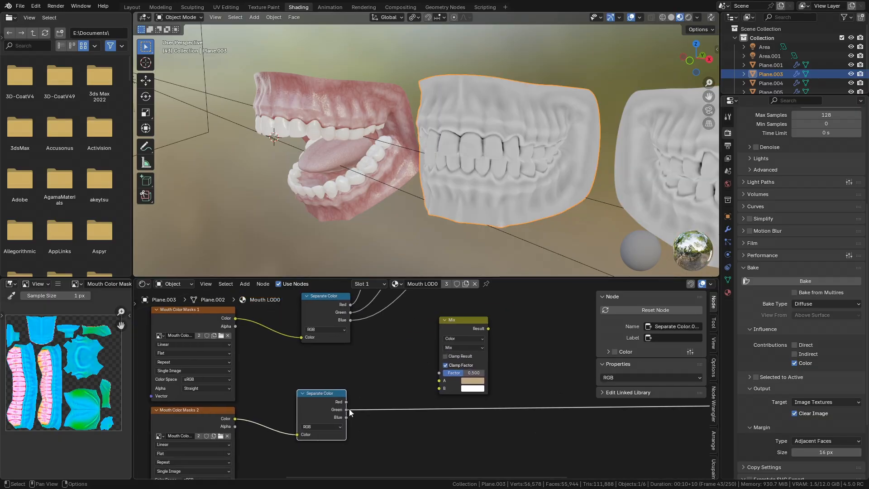
- Connect the second mask's green channel to the teeth Mix node's factor
left_click_drag(347, 410, 436, 372)
middle_click_drag(436, 374, 415, 381)
left_click_drag(437, 335, 460, 337)
middle_click_drag(461, 335, 367, 415)
scroll(367, 411, "down", 3)
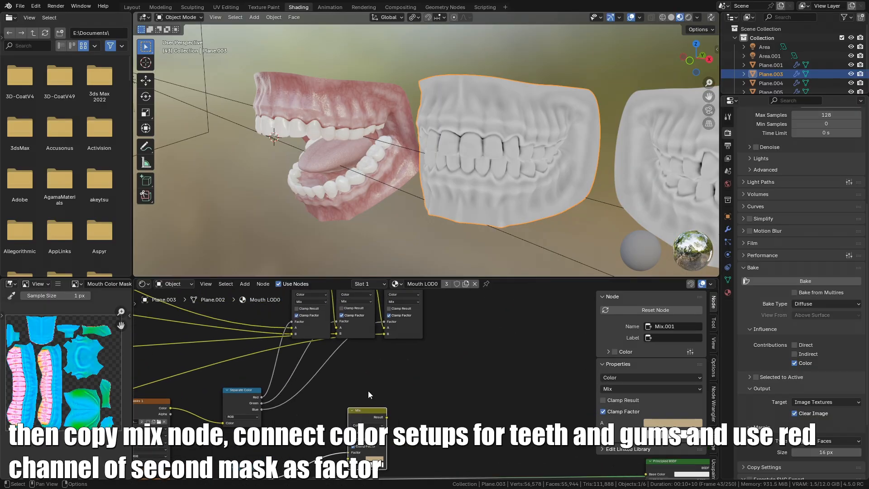
- Paste another Mix node and connect the gums and teeth color results to its inputs
left_click_drag(369, 412, 401, 409)
scroll(401, 409, "up", 1)
mouse_move(401, 409)
middle_mouse_down()
mouse_move(484, 347)
mouse_move(395, 393)
middle_mouse_up()
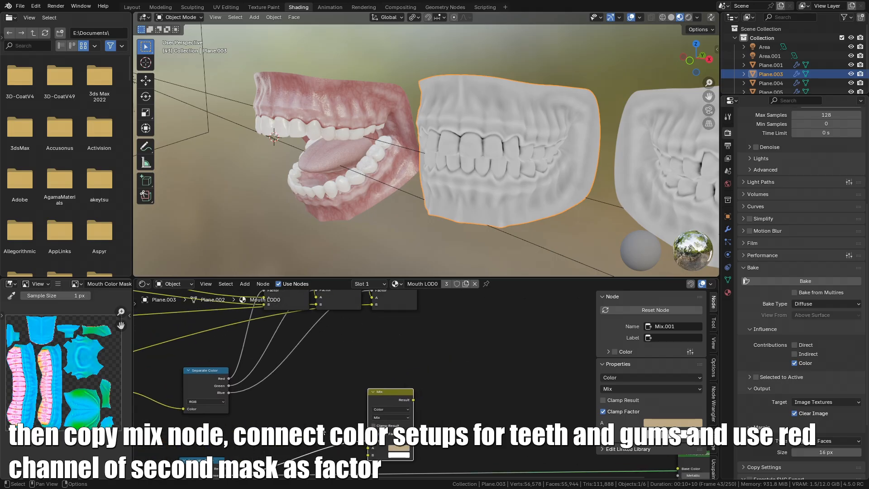
scroll(396, 398, "down", 1)
key("ctrl+v")
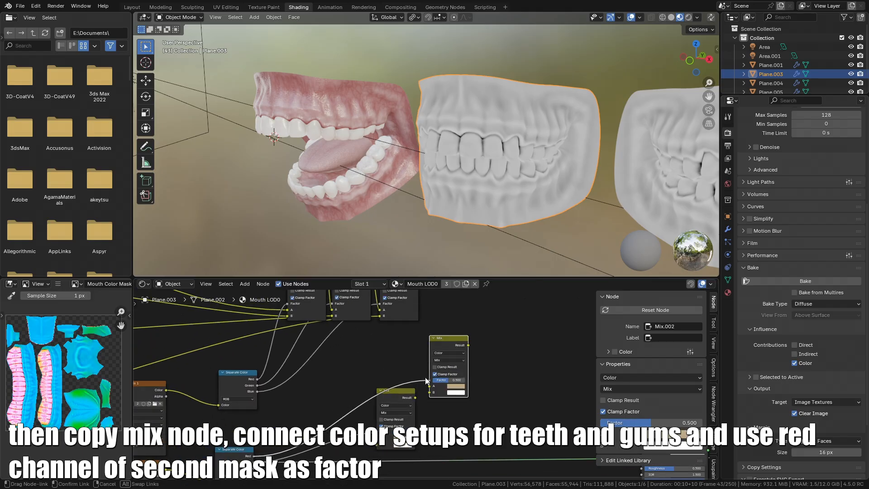
left_click_drag(425, 378, 426, 378)
middle_click_drag(426, 379, 408, 409)
left_click_drag(400, 299, 411, 424)
middle_click_drag(413, 421, 426, 388)
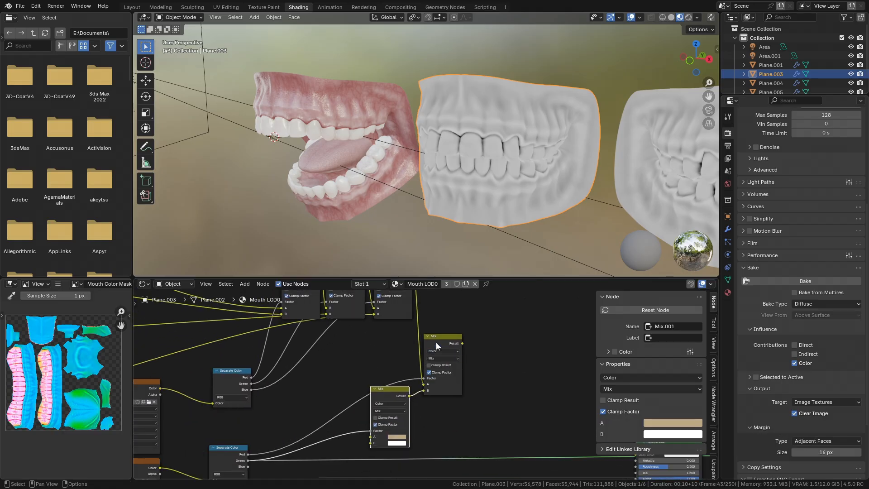
left_click_drag(439, 337, 450, 317)
middle_click_drag(375, 384, 402, 367)
- Wire the second mask's red channel into the combining Mix node's factor and route its result to the shader
middle_click_drag(281, 436, 272, 449)
left_click(415, 385)
left_click_drag(435, 386, 469, 382)
left_click(471, 316, "shift")
middle_click_drag(481, 391, 462, 432)
left_click_drag(462, 433, 437, 377)
middle_click_drag(437, 377, 408, 398)
left_click(407, 371, "ctrl+shift")
middle_click_drag(604, 109, 518, 174)
scroll(525, 176, "up", 2)
middle_click_drag(396, 389, 473, 367)
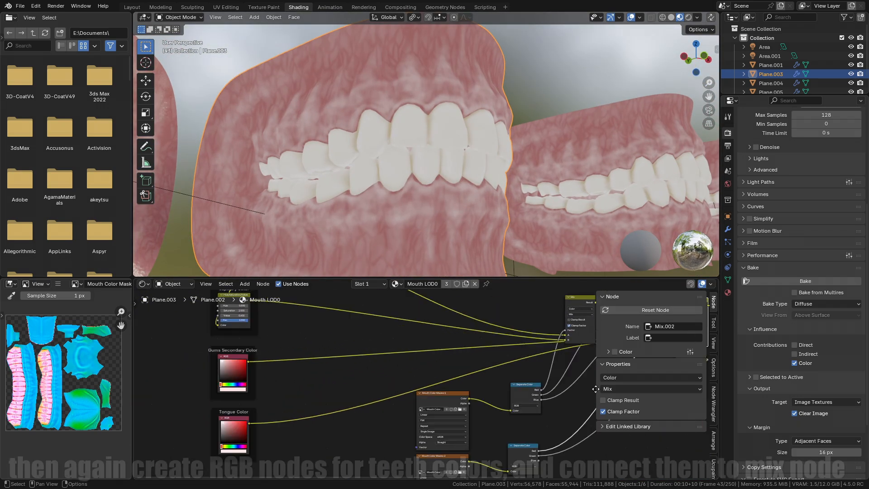
middle_click_drag(216, 402, 382, 329)
left_click_drag(459, 374, 452, 346)
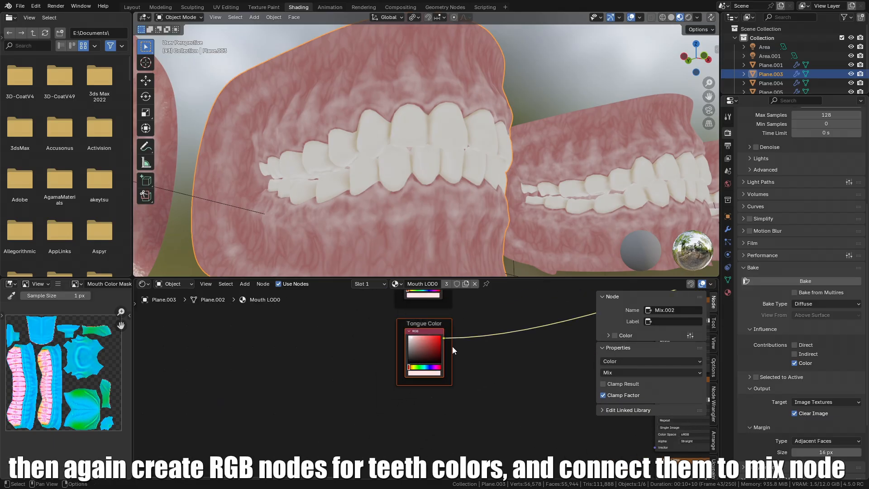
- Paste copies of the color frame labelled Teeth Primary Color and Teeth Secondary Color and place them with the others
key("ctrl+v")
middle_click_drag(421, 390, 430, 361)
left_click(425, 361)
key("F2")
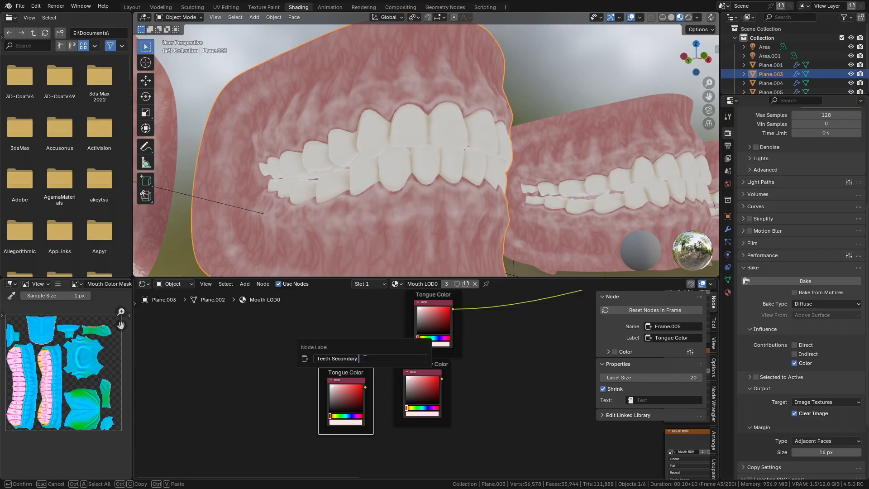
key("Return")
middle_click_drag(376, 358, 344, 334)
key("g")
left_click(421, 412)
middle_click_drag(453, 411, 290, 399)
scroll(479, 387, "down", 8)
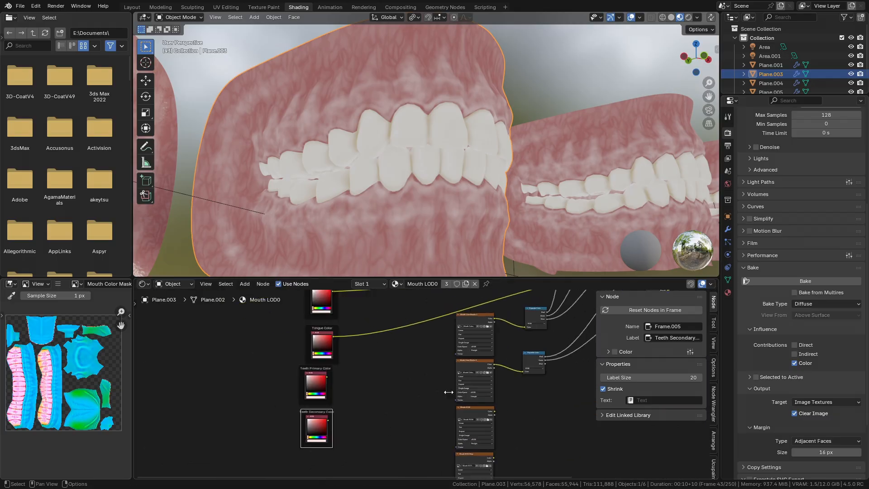
- Connect the Teeth Primary Color and Teeth Secondary Color RGB nodes to the teeth Mix node's inputs
middle_click_drag(588, 332, 519, 345)
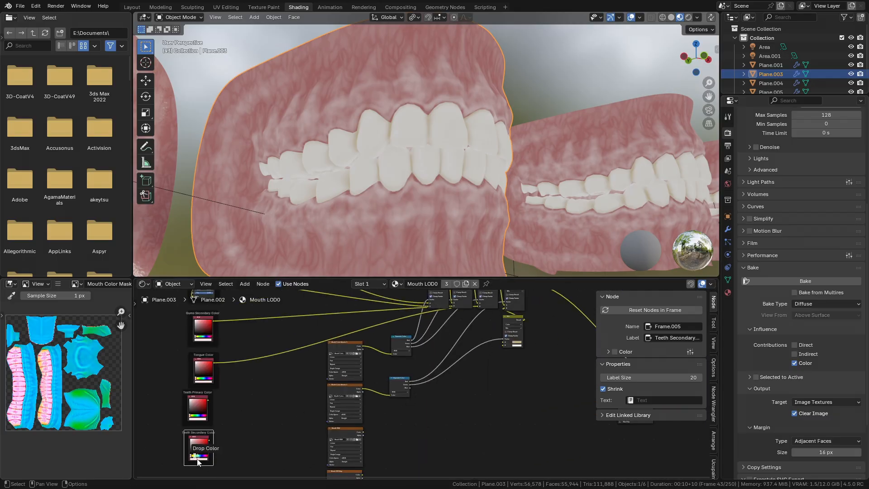
scroll(181, 428, "up", 5)
left_click_drag(201, 422, 564, 401)
scroll(301, 401, "down", 5)
scroll(217, 407, "up", 1)
scroll(263, 407, "up", 2)
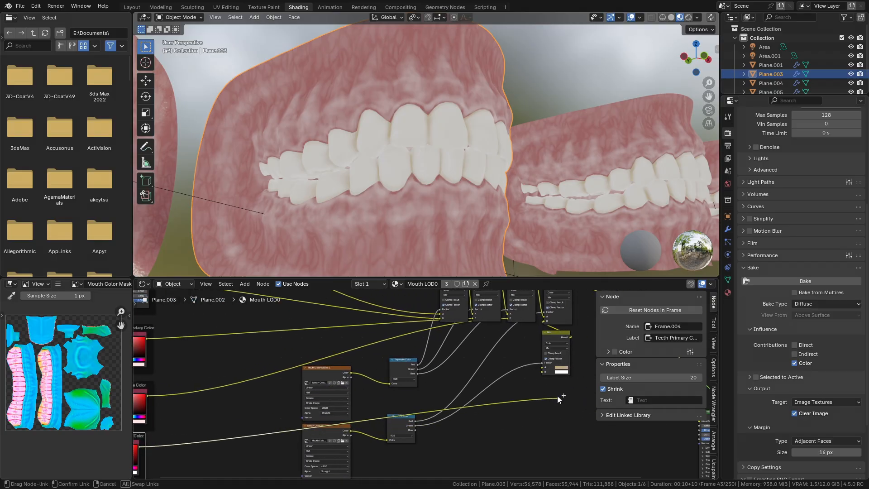
left_click_drag(544, 369, 542, 374)
left_click_drag(193, 445, 577, 330)
middle_click_drag(563, 340, 385, 365)
scroll(395, 398, "up", 2)
scroll(396, 398, "down", 3)
scroll(385, 369, "down", 2)
middle_click_drag(434, 384, 404, 375)
- Preview the Mouth RSM texture on the model
middle_click_drag(579, 177, 502, 192)
scroll(502, 192, "down", 1)
scroll(330, 393, "down", 2)
middle_click_drag(328, 392, 410, 384)
scroll(430, 407, "up", 3)
scroll(313, 380, "up", 4)
left_click(328, 392, "ctrl+shift")
- Duplicate a Separate Color node, feed it the Mouth RSM texture, and connect its red channel to the Principled BSDF Roughness
scroll(413, 370, "down", 3)
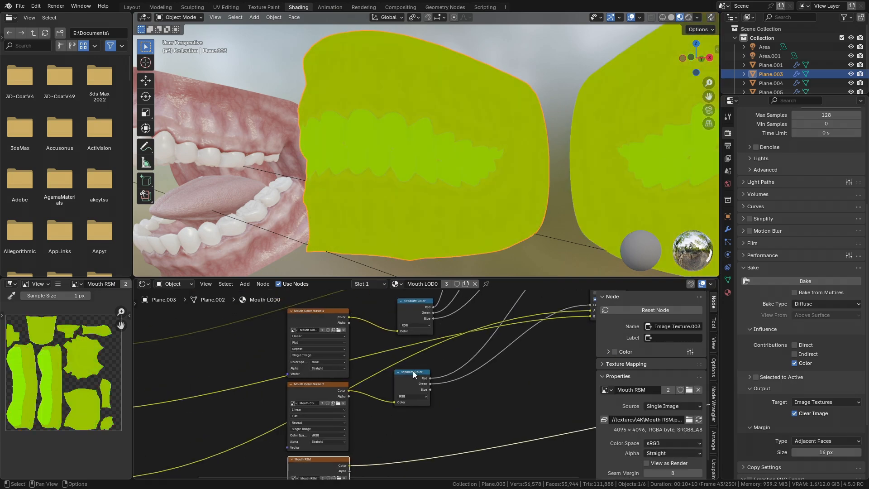
left_click(413, 371)
key("shift+d")
left_click(413, 414)
left_click_drag(415, 416, 419, 435)
middle_click_drag(453, 439, 339, 408)
left_click_drag(322, 410, 678, 360)
middle_click_drag(682, 351, 501, 353)
left_click(501, 352)
scroll(457, 391, "up", 1)
scroll(435, 393, "down", 2)
scroll(388, 366, "up", 1)
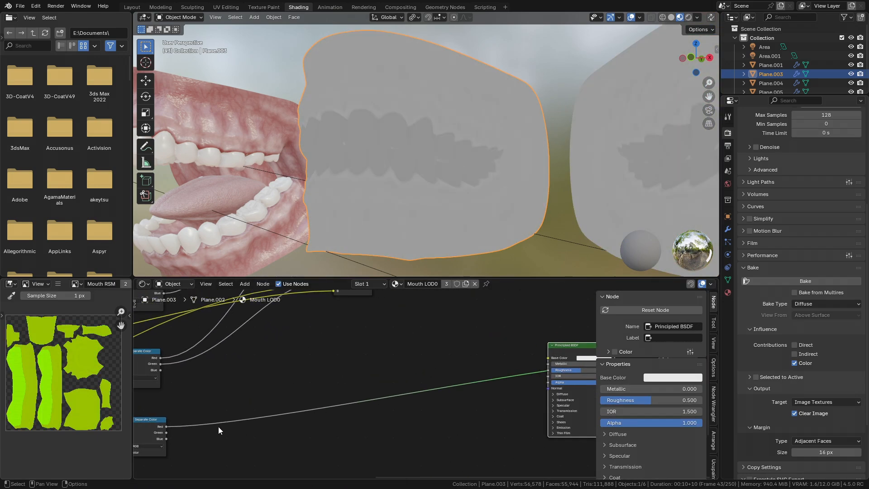
- Delete the duplicated Separate Color node and reselect the teeth color Mix nodes
middle_click_drag(158, 413, 266, 415)
left_click(266, 422)
key("ctrl+x")
middle_click_drag(281, 374, 244, 428)
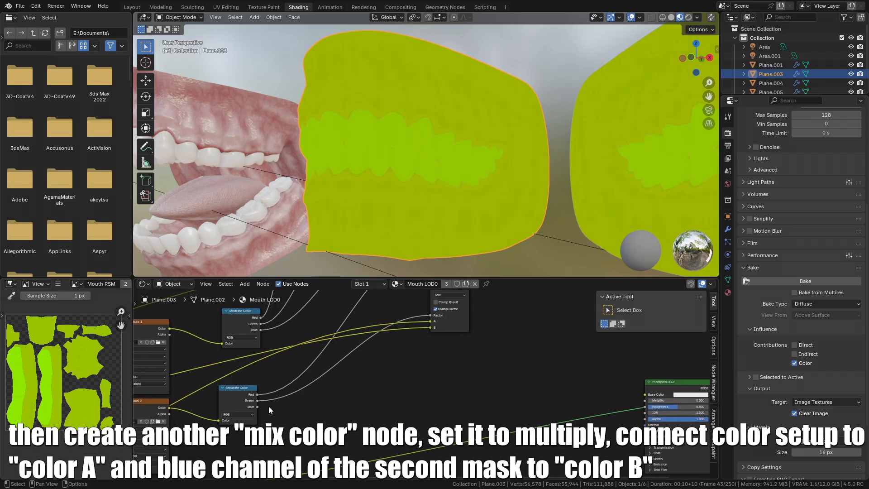
middle_click_drag(455, 309, 367, 402)
left_click(386, 339)
left_click(385, 331)
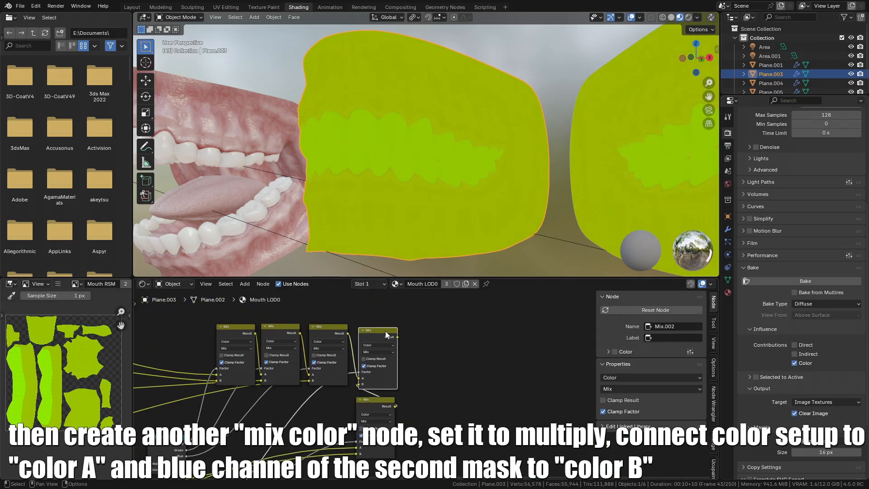
- Duplicate a Mix node, set it to Multiply, and connect the teeth color setup to A and the second mask's blue channel to B
key("shift+d")
left_click(450, 332)
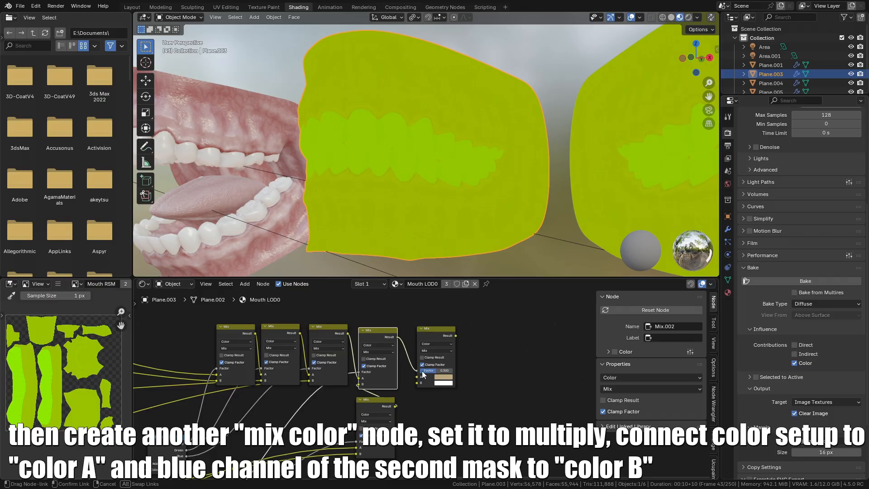
scroll(424, 368, "up", 2)
left_click_drag(418, 374, 415, 376)
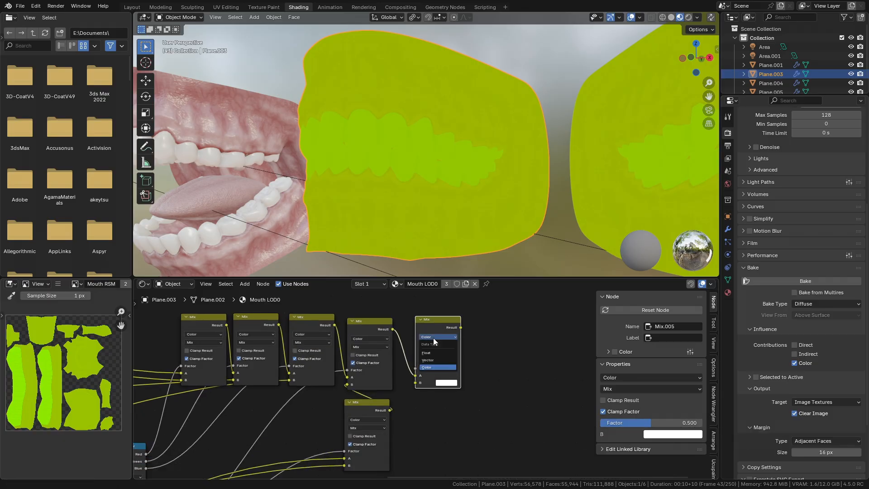
left_click(432, 378)
scroll(430, 379, "up", 3)
middle_click_drag(326, 455, 475, 319)
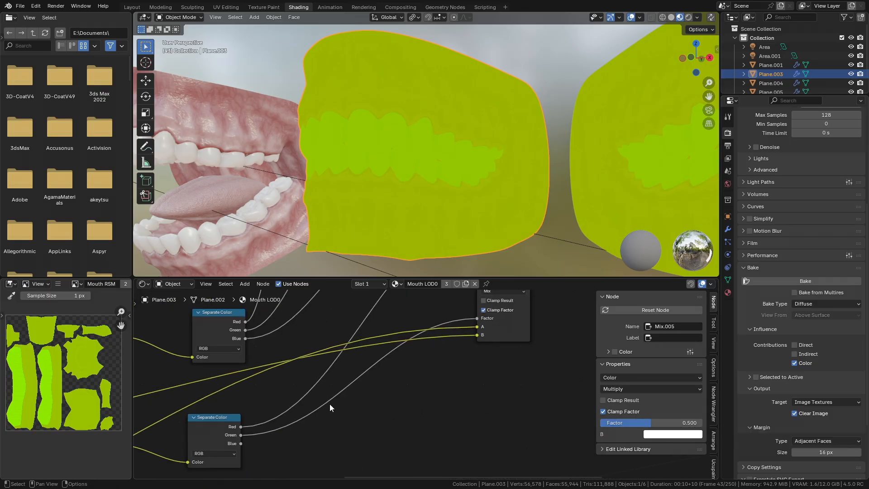
scroll(353, 462, "down", 5)
middle_click_drag(380, 437, 520, 342)
middle_click_drag(444, 347, 267, 431)
left_click_drag(235, 441, 471, 356)
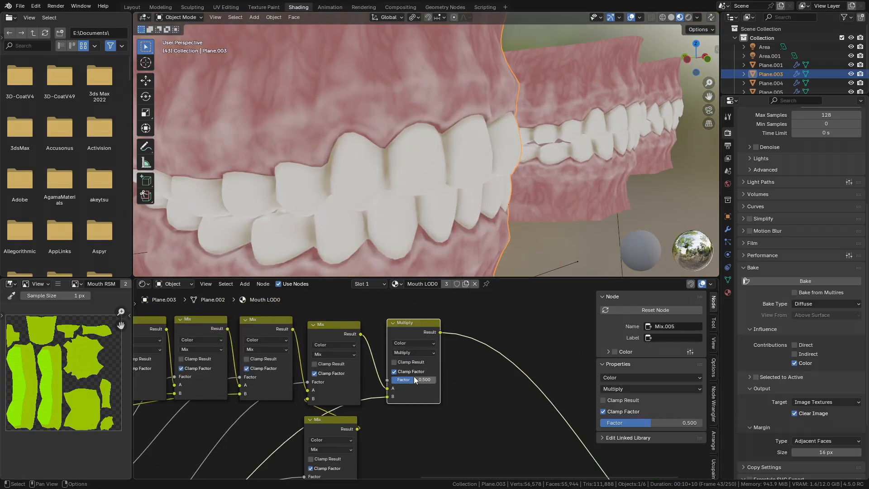
left_click_drag(414, 380, 414, 379)
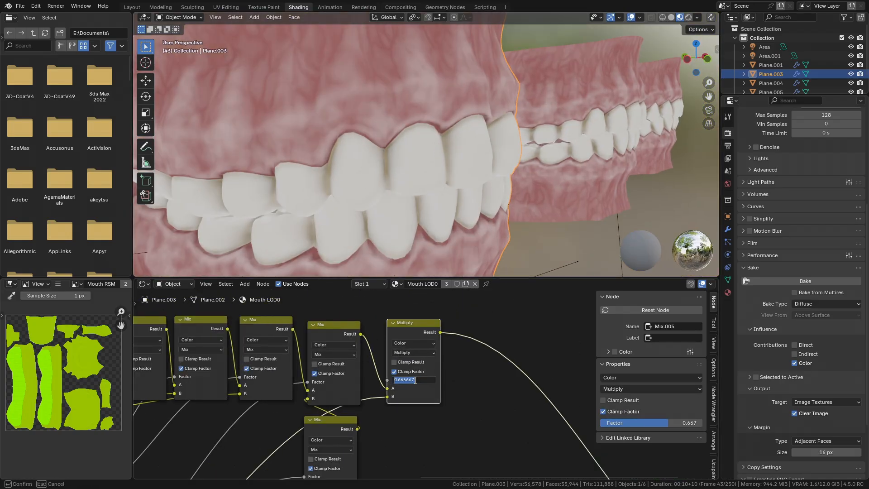
- Route the Multiply node's result into the material's color chain feeding the shader
scroll(427, 387, "down", 3)
middle_click_drag(428, 387, 425, 294)
scroll(378, 442, "down", 6)
scroll(378, 442, "up", 4)
left_click_drag(388, 310, 498, 460)
left_click(517, 454, "ctrl+shift")
scroll(518, 454, "up", 1)
middle_click_drag(518, 454, 466, 413)
middle_click_drag(486, 142, 434, 141)
scroll(435, 140, "down", 3)
middle_click_drag(515, 145, 482, 143, "shift")
scroll(319, 445, "down", 2)
middle_click_drag(254, 462, 382, 450)
scroll(382, 450, "up", 2)
middle_click_drag(374, 379, 370, 353)
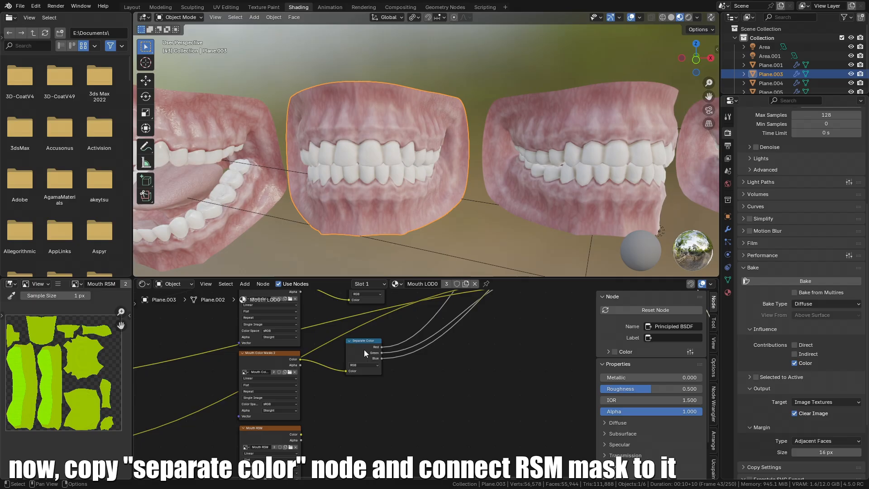
- Duplicate a Separate Color node and connect the Mouth RSM texture's color to it
left_click(366, 355)
key("shift+d")
left_click(359, 434)
middle_click_drag(295, 442, 312, 379)
scroll(312, 379, "up", 1)
left_click_drag(318, 367, 377, 363)
middle_click_drag(380, 360, 300, 398)
left_click_drag(318, 378, 319, 383)
left_click(319, 377, "ctrl+shift")
middle_click_drag(319, 376, 200, 405)
- Connect the RSM red channel to Roughness and the green channel to Specular IOR Level on the Principled BSDF
left_click_drag(214, 408, 549, 370)
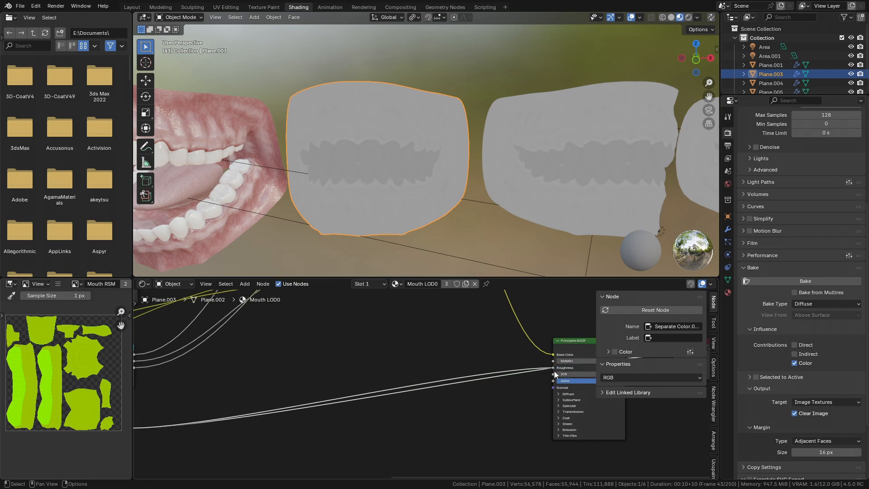
left_click(567, 391, "ctrl+shift")
middle_click_drag(320, 396, 359, 367)
left_click_drag(171, 405, 443, 354)
right_click(443, 354)
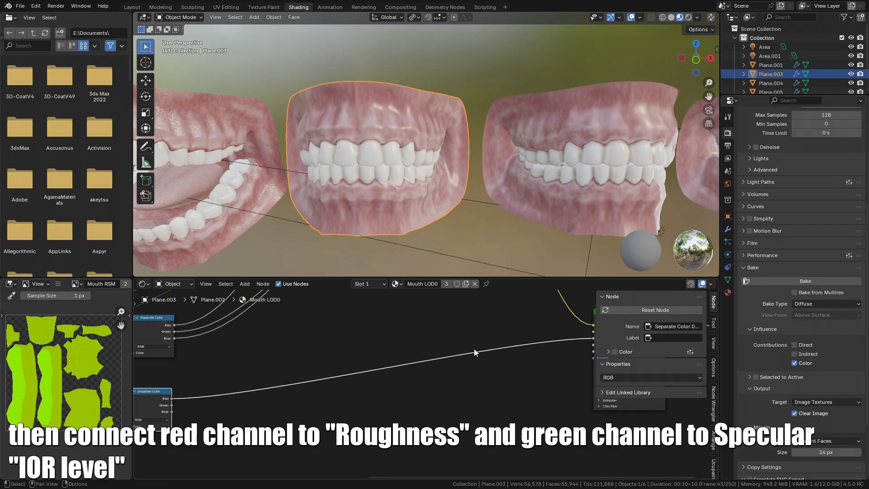
middle_click_drag(441, 354, 252, 333)
scroll(252, 333, "up", 1)
scroll(435, 358, "up", 1)
left_click(435, 358)
scroll(434, 359, "down", 1)
middle_click_drag(223, 386, 404, 374)
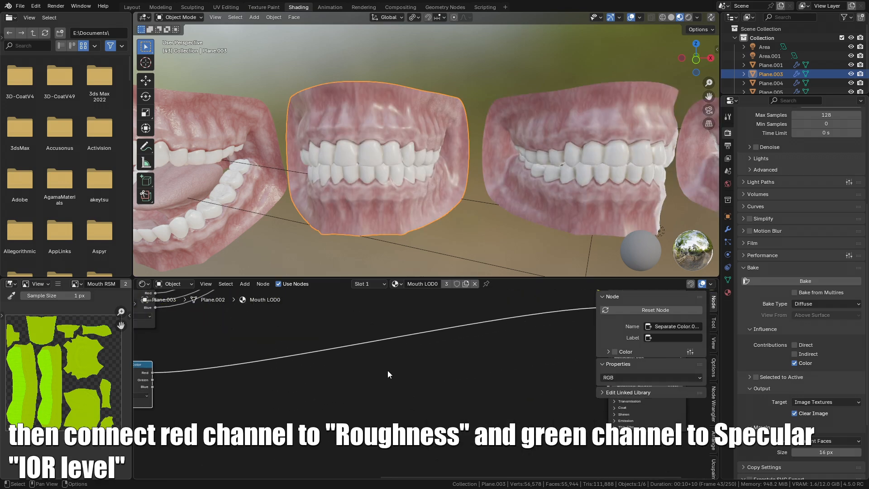
left_click_drag(153, 379, 472, 362)
left_click_drag(769, 390, 475, 365)
scroll(466, 348, "up", 3)
mouse_move(466, 199)
middle_mouse_down()
mouse_move(436, 188)
mouse_move(498, 295)
mouse_move(460, 191)
mouse_move(469, 195)
middle_mouse_up()
scroll(455, 380, "down", 2)
mouse_move(456, 381)
middle_mouse_down()
mouse_move(487, 379)
mouse_move(441, 379)
middle_mouse_up()
scroll(437, 379, "up", 2)
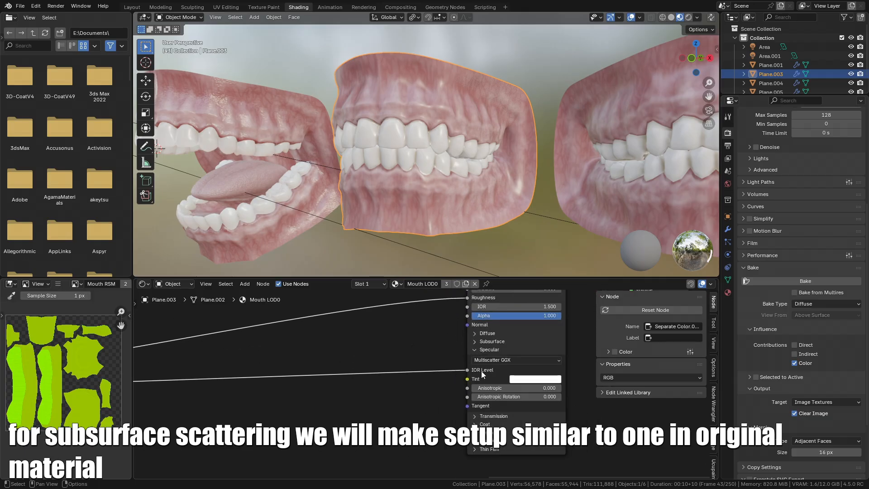
- Expand the Principled BSDF subsurface settings, duplicate a Separate Color node, and connect the Mouth SSS Map texture to it
left_click(476, 341)
scroll(436, 372, "down", 4)
middle_click_drag(266, 376, 286, 377)
scroll(457, 373, "up", 3)
left_click_drag(511, 357, 593, 357)
scroll(362, 401, "down", 4)
middle_click_drag(245, 415, 163, 448)
scroll(320, 420, "up", 3)
scroll(317, 422, "down", 3)
middle_click_drag(267, 437, 498, 358)
scroll(452, 371, "down", 2)
middle_click_drag(221, 406, 377, 396)
scroll(291, 393, "up", 3)
double_click(291, 395)
left_click(408, 372)
key("shift+d")
left_click(373, 437)
left_click_drag(385, 369, 367, 389)
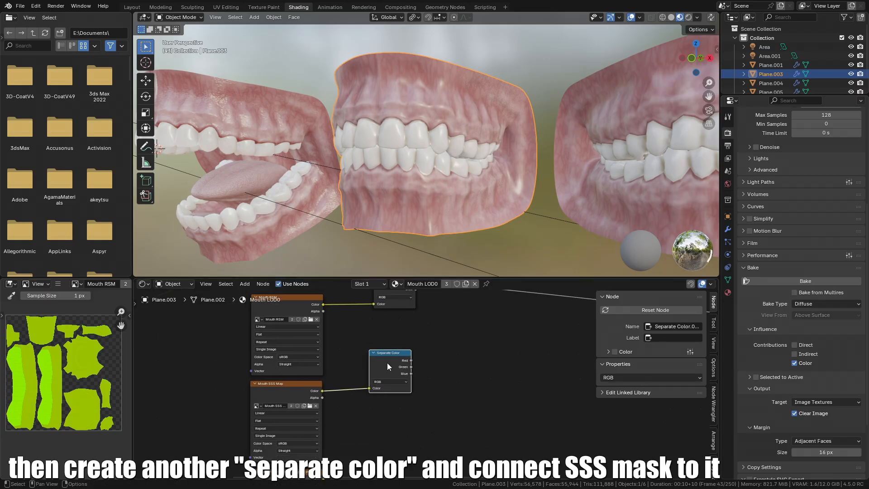
- Add a Float Mix node fed by the SSS red channel into its Factor and set its B to 2
left_click(387, 358, "ctrl+shift")
middle_click_drag(441, 363, 393, 374)
scroll(393, 375, "up", 1)
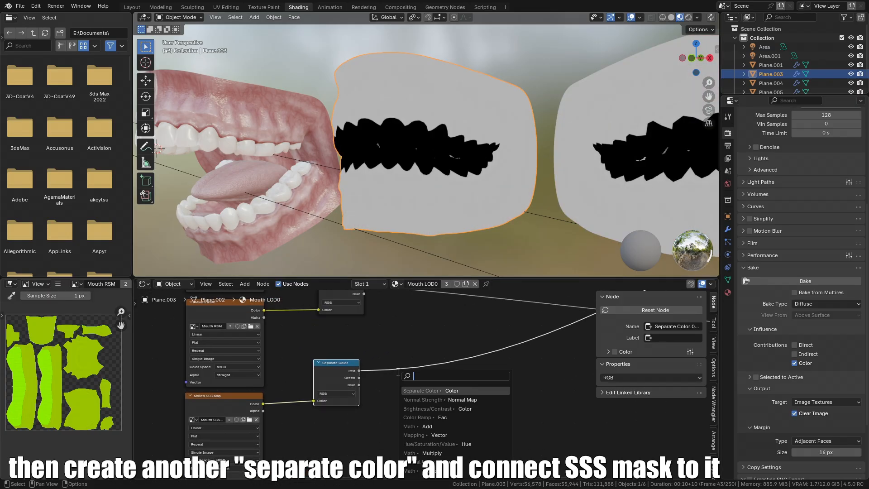
key("Return")
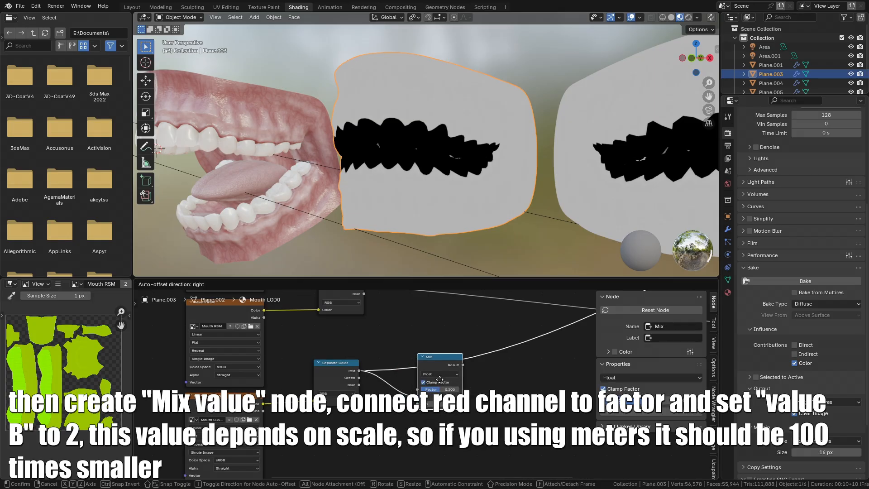
left_click(434, 381)
scroll(396, 414, "up", 1)
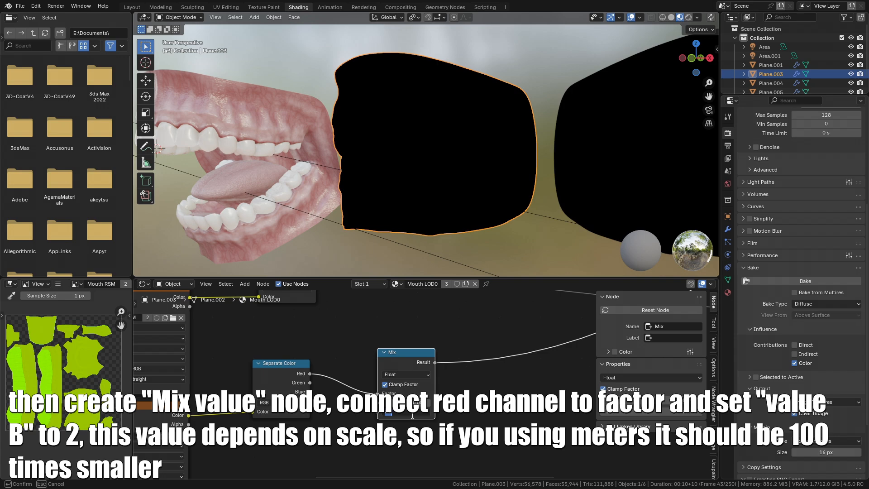
key("Return")
middle_click_drag(391, 253, 382, 254)
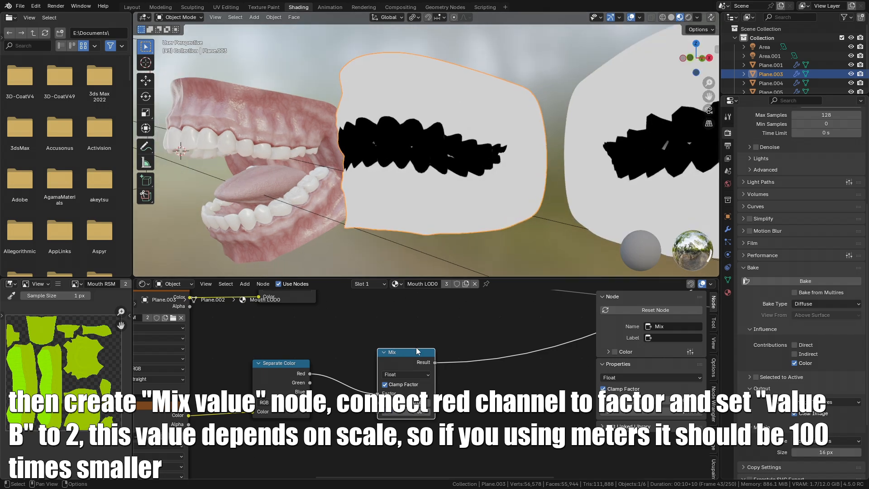
- Duplicate the Mix node, feed the first Mix result into A and the green channel into Factor, and set B to 7.5
left_click_drag(401, 363, 383, 356)
key("shift+d")
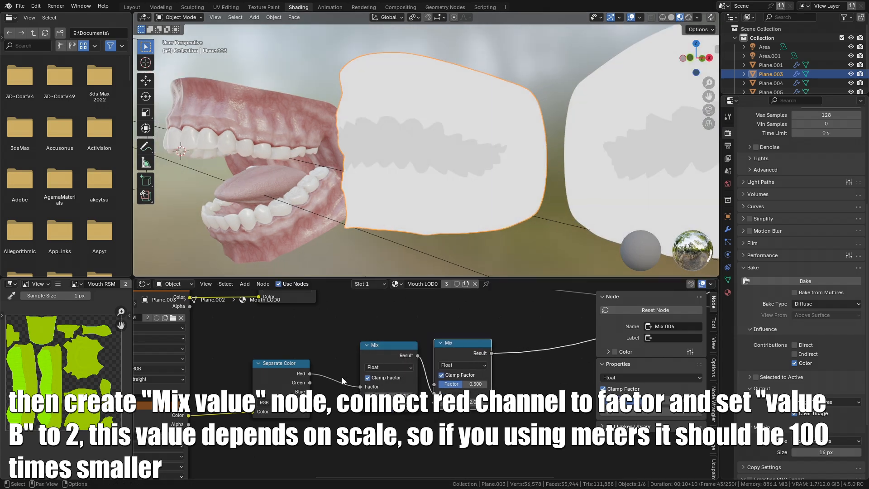
left_click_drag(309, 382, 439, 388)
left_click(459, 354)
middle_click_drag(462, 341, 403, 339)
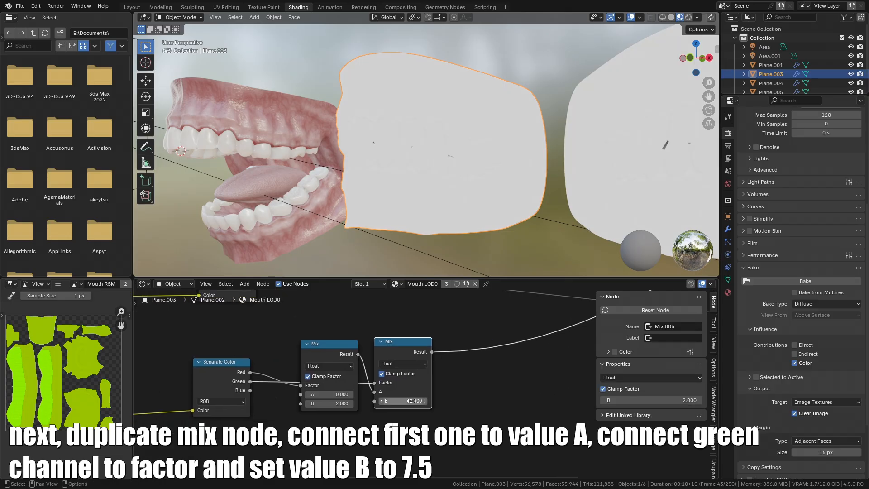
left_click_drag(416, 401, 448, 400)
type("7.5")
key("Return")
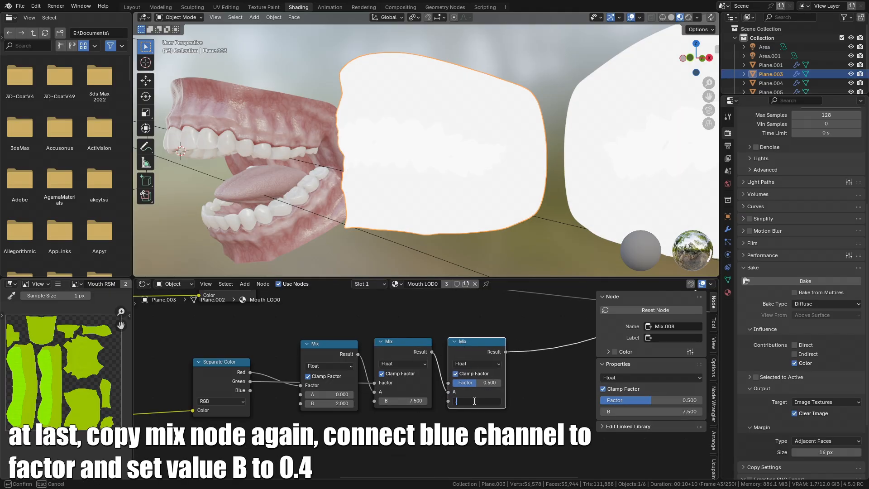
- Set the third Mix node's B to 0.4, connecting the blue channel to its Factor and the previous result to A
type("0.4")
key("Return")
left_click_drag(249, 391, 451, 384)
mouse_move(464, 348)
left_mouse_down()
mouse_move(396, 348)
mouse_move(451, 349)
left_mouse_up()
left_click(322, 349)
middle_click_drag(326, 361, 402, 310)
scroll(393, 359, "up", 2)
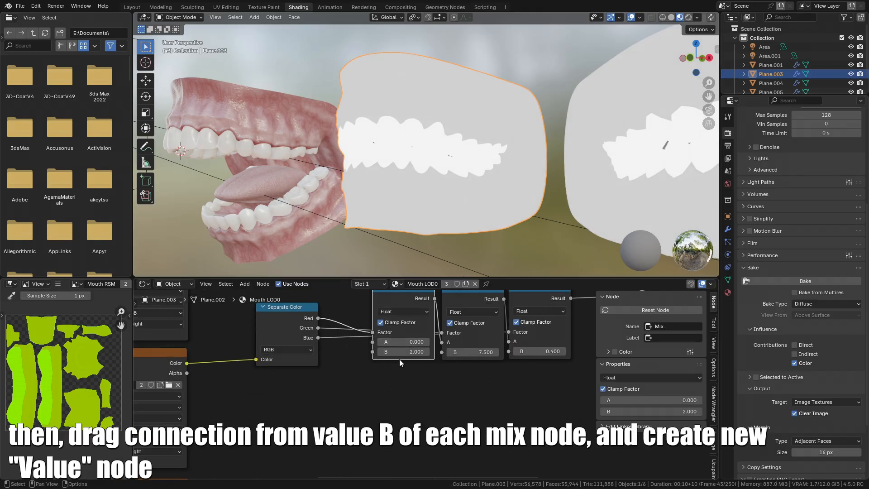
- Create Value nodes from the B inputs of the first two SSS Mix nodes
middle_click_drag(384, 353, 405, 335)
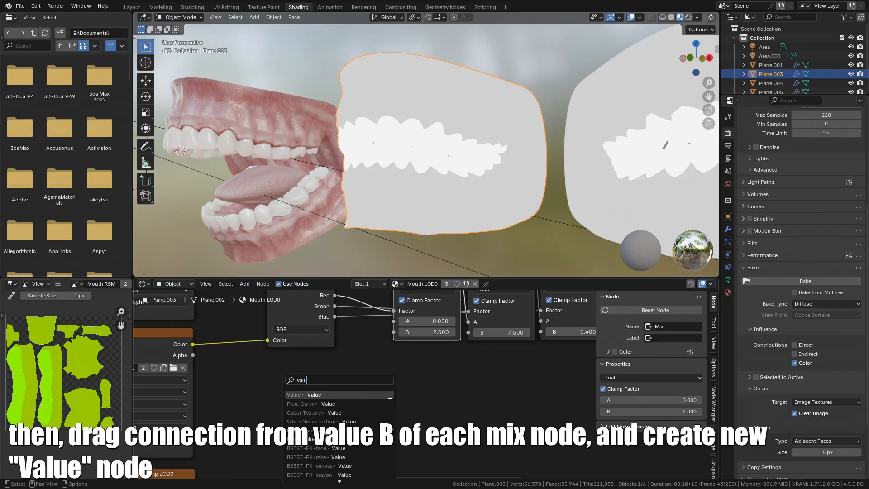
key("Return")
left_click(330, 381)
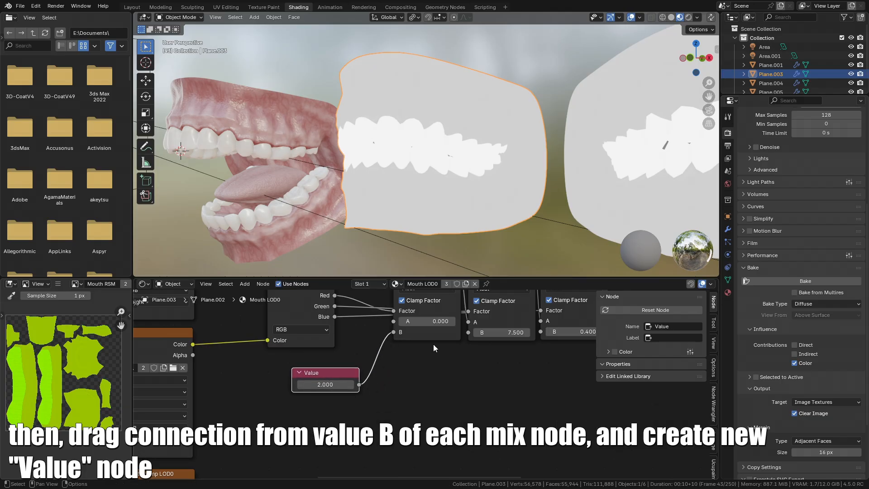
middle_click_drag(464, 346, 409, 357)
left_click_drag(413, 344, 397, 389)
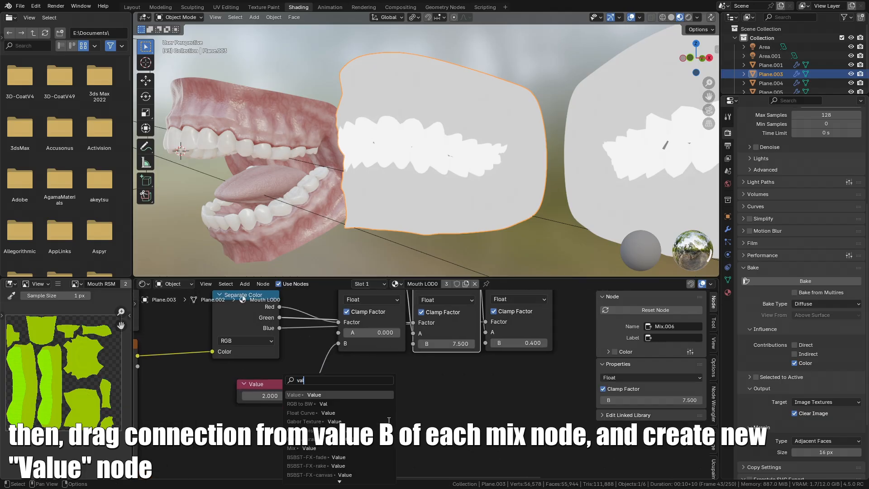
key("Return")
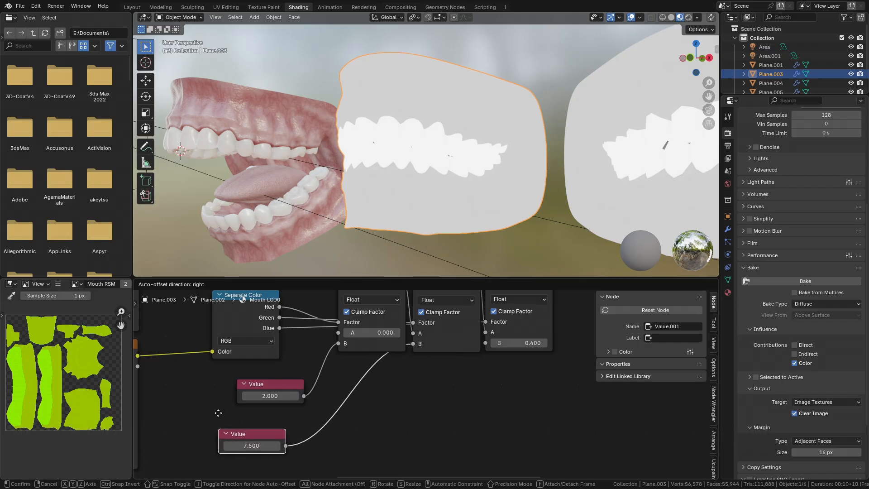
left_click(295, 390)
- Create a Value node from the third Mix node's B input and gather the three Value nodes together
left_click_drag(410, 427, 406, 429)
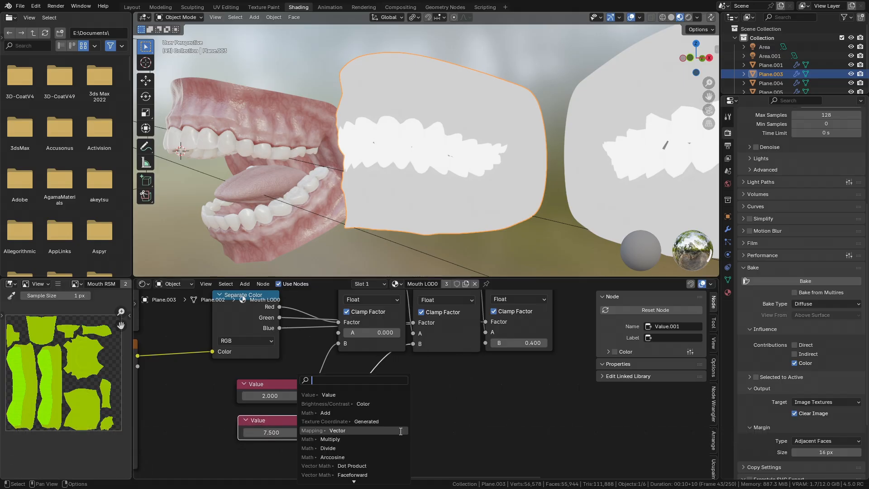
type("value")
key("Return")
left_click(380, 431)
middle_click_drag(380, 431, 455, 364)
key("g")
left_click(310, 365)
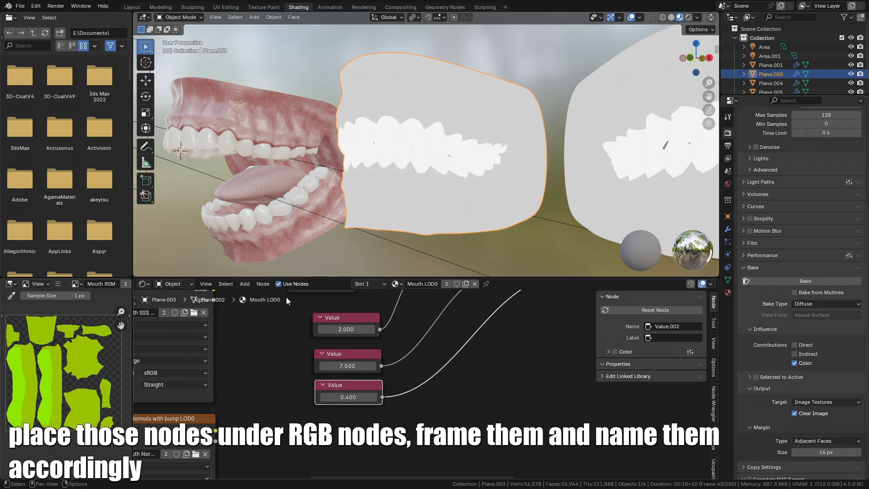
- Move the three Value nodes below the RGB color nodes
left_click_drag(286, 298, 374, 407)
scroll(376, 380, "down", 7)
middle_click_drag(406, 361, 460, 394)
key("g")
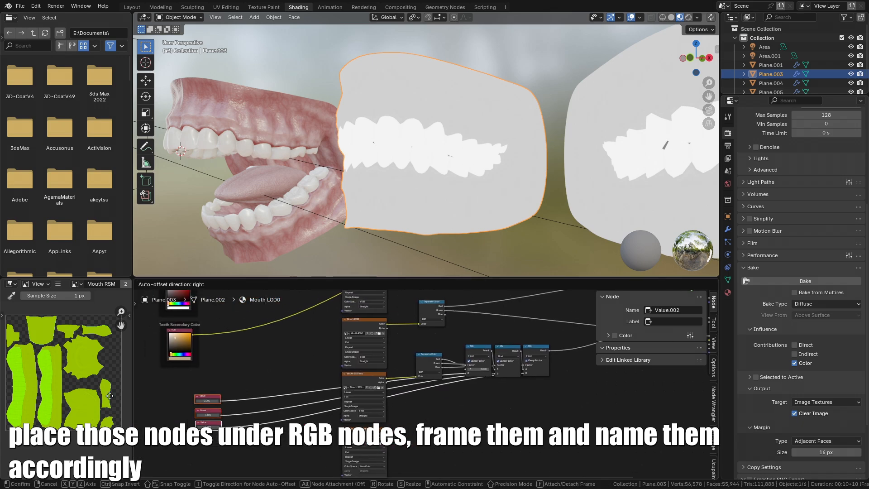
left_click(168, 377)
middle_click_drag(514, 392, 404, 407)
scroll(408, 425, "down", 6)
- Move the texture nodes out of the way
left_click_drag(355, 302, 422, 476)
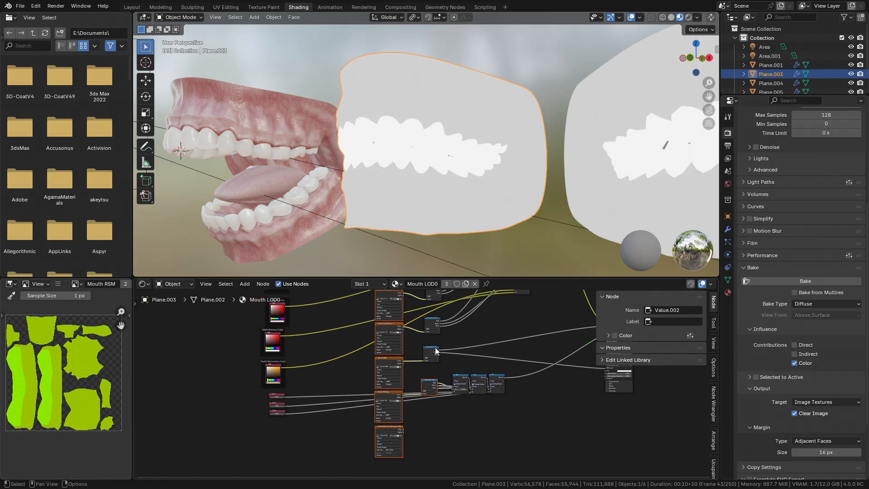
key("g")
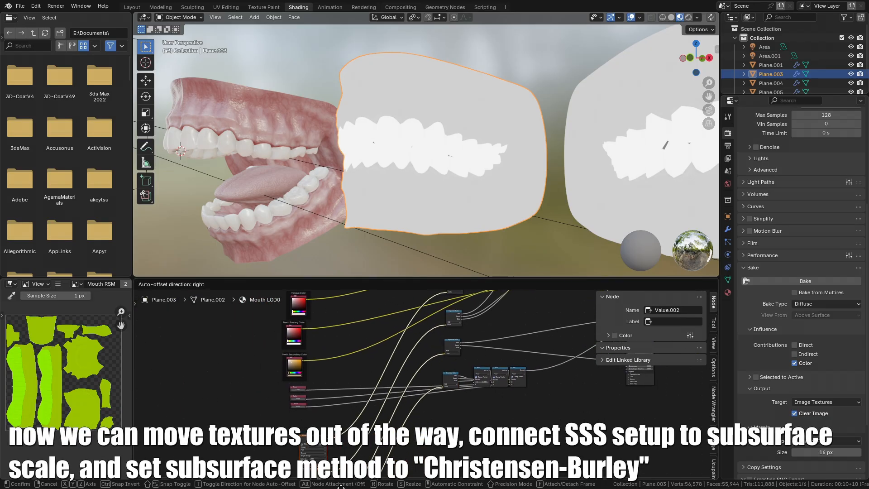
left_click(350, 486)
- Reposition the SSS Separate Color node and connect the last Mix result to the Principled BSDF Subsurface Scale
middle_click_drag(519, 321, 408, 390)
scroll(453, 408, "down", 3)
scroll(410, 386, "up", 1)
scroll(393, 395, "up", 5)
left_click(373, 388)
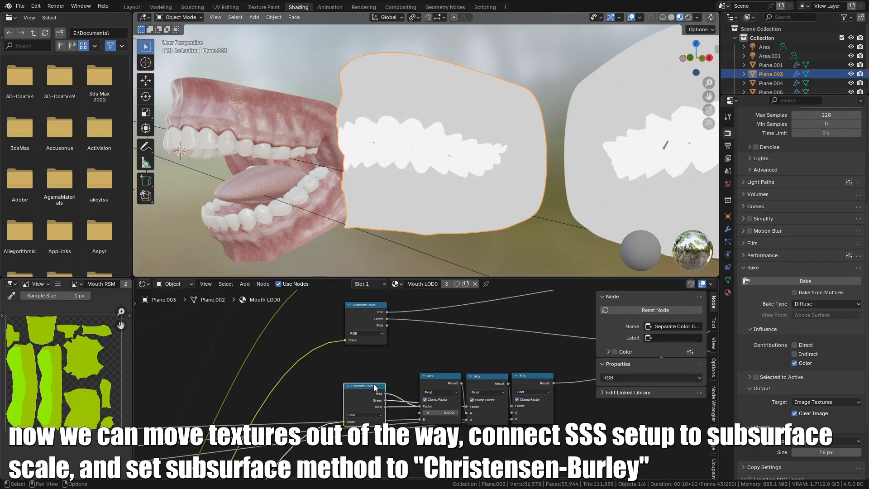
key("g")
left_click(419, 365)
middle_click_drag(532, 362, 261, 392)
scroll(261, 393, "down", 2)
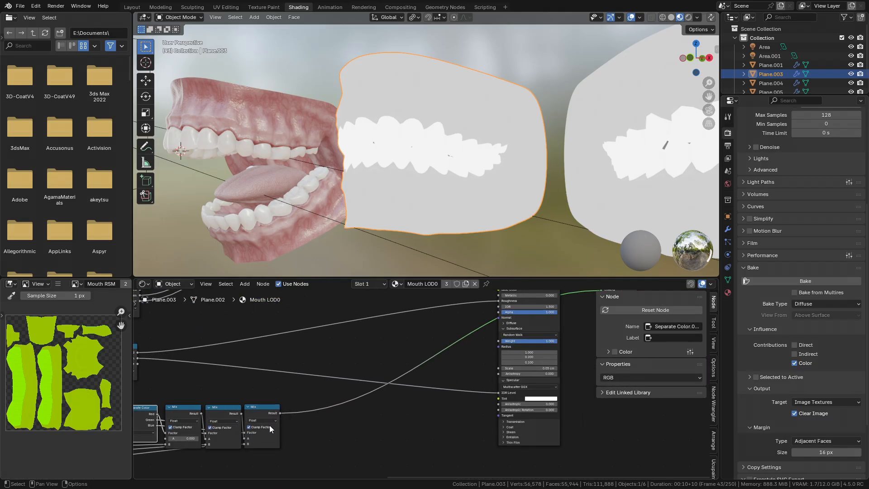
scroll(272, 427, "up", 1)
left_click_drag(256, 418, 511, 365)
scroll(510, 362, "down", 1)
- Switch the viewport to rendered shading and inspect the mouth with subsurface applied
middle_click_drag(509, 353, 384, 443)
left_click(409, 371, "ctrl+shift")
scroll(409, 371, "down", 1)
middle_click_drag(409, 371, 461, 338)
mouse_move(367, 175)
middle_mouse_down()
mouse_move(490, 153)
mouse_move(472, 150)
middle_mouse_up()
left_click(689, 18)
mouse_move(615, 59)
middle_mouse_down()
mouse_move(558, 87)
mouse_move(488, 149)
middle_mouse_up()
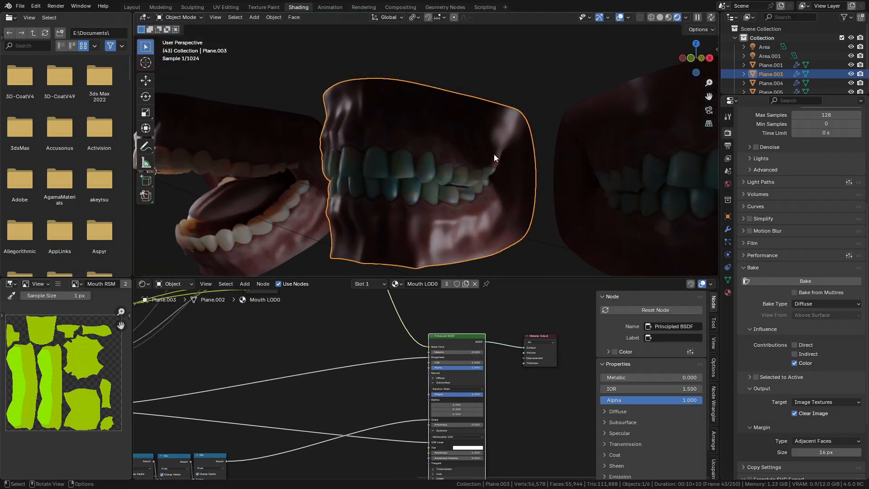
left_click(686, 17)
left_click(646, 103)
middle_click_drag(589, 150, 425, 230, "shift")
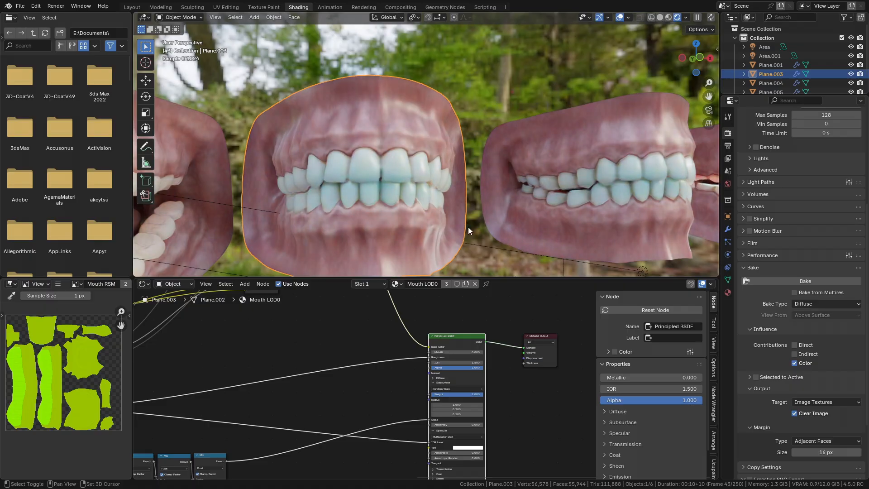
- Set the Principled BSDF subsurface method to Christensen-Burley
scroll(446, 398, "up", 9)
left_click(440, 378)
left_click(443, 403)
middle_click_drag(503, 146, 457, 170)
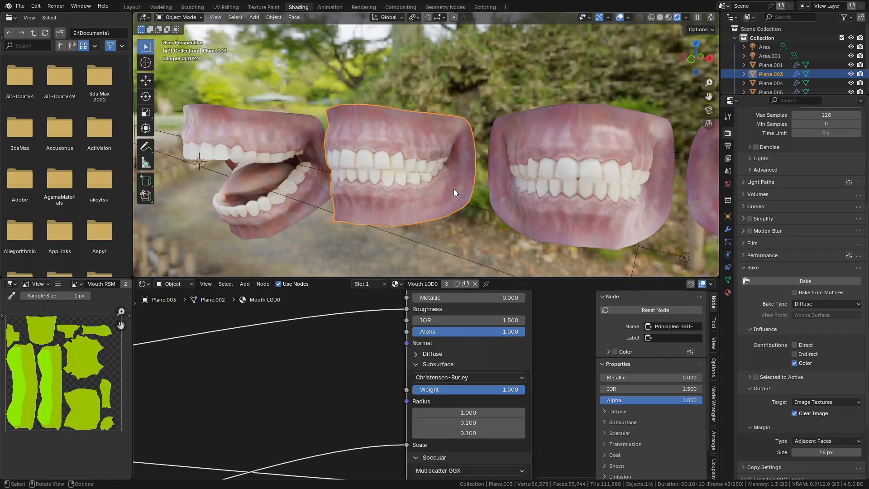
- Rearrange the nodes around the Principled BSDF to clear space in the shader graph
scroll(353, 407, "down", 8)
middle_click_drag(353, 408, 509, 370)
scroll(509, 370, "down", 5)
middle_click_drag(407, 421, 495, 374)
scroll(484, 378, "down", 7)
middle_click_drag(293, 432, 311, 375)
left_click_drag(311, 374, 393, 477)
middle_click_drag(393, 421, 381, 416)
key("g")
left_click(374, 382)
scroll(477, 351, "up", 2)
middle_click_drag(477, 351, 408, 401)
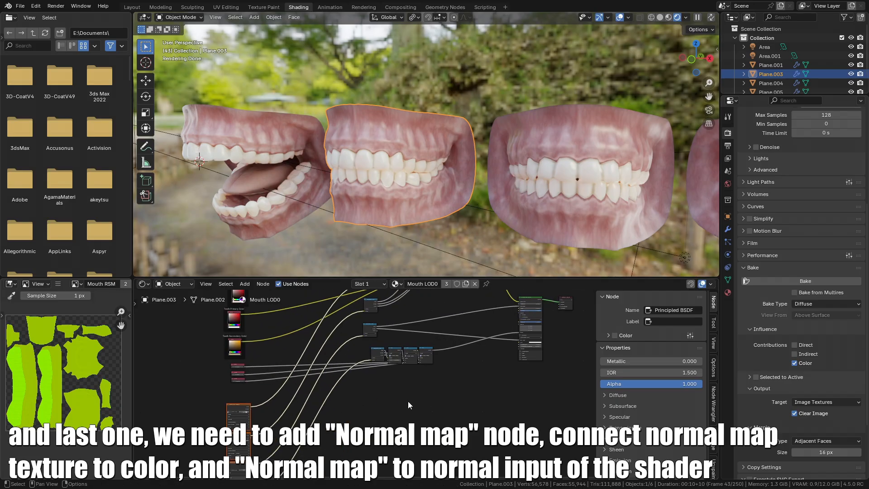
scroll(408, 401, "up", 2)
- Add a Normal Map node to the material
key("shift+a")
middle_click_drag(387, 441, 442, 268)
middle_click_drag(294, 374, 272, 398)
scroll(271, 397, "up", 2)
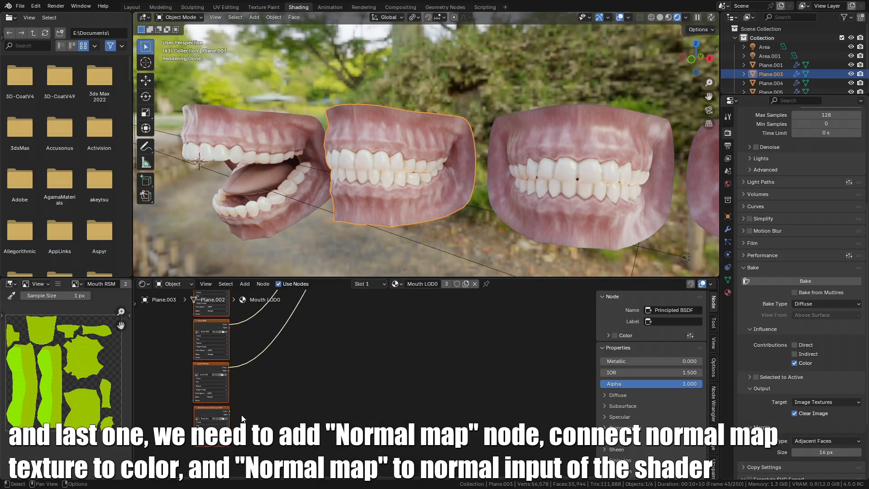
type("normal")
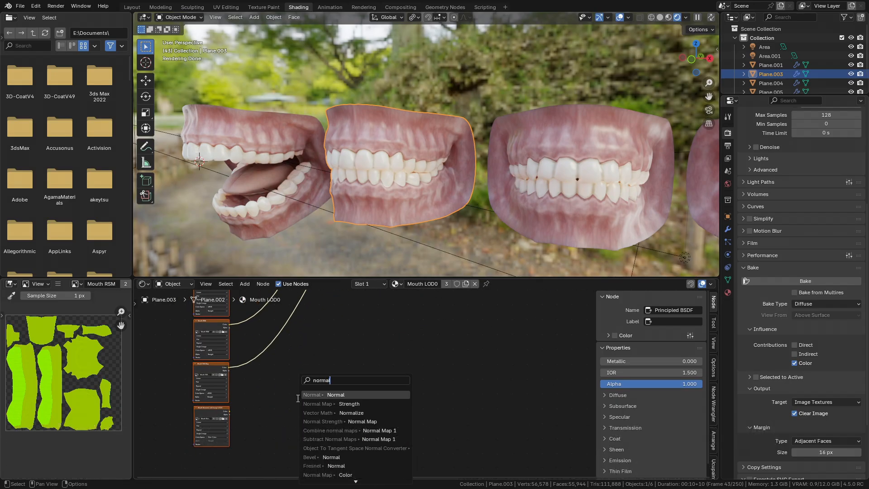
key("Return")
- Connect the normal map texture to the Normal Map node's Color and its Normal output to the Principled BSDF Normal
scroll(368, 355, "down", 1)
middle_click_drag(367, 355, 254, 452)
key("g")
left_click(471, 283)
scroll(410, 340, "up", 2)
key("ctrl+space")
middle_click_drag(272, 141, 324, 387)
scroll(253, 325, "down", 3)
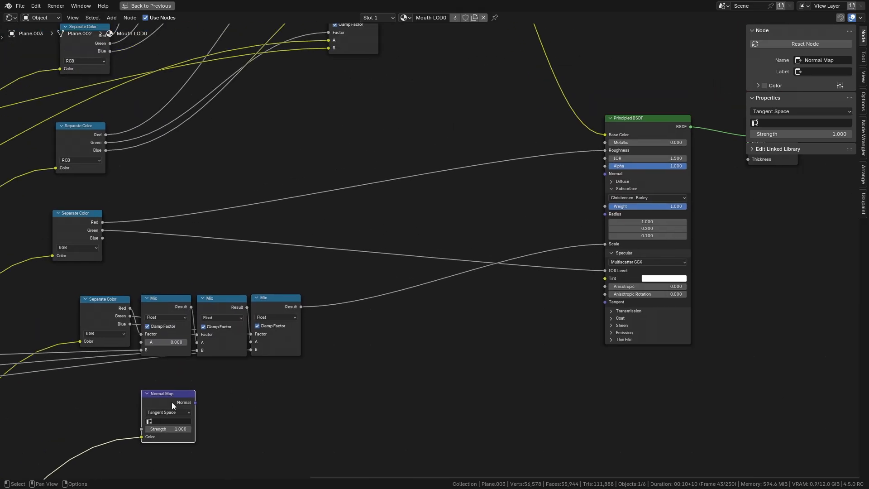
left_click_drag(611, 170, 611, 171)
middle_click_drag(195, 359, 298, 335)
left_click_drag(287, 373, 391, 385)
- Rearrange the mouth color Separate Color and Mix nodes into a compact group and select them
scroll(392, 327, "down", 3)
left_click_drag(409, 321, 324, 255)
middle_click_drag(325, 254, 285, 303)
left_click_drag(285, 304, 291, 282)
left_click_drag(320, 368, 394, 427)
key("g")
middle_click_drag(188, 234, 263, 323)
left_click_drag(263, 322, 280, 347)
key("g")
left_click(520, 300)
scroll(391, 328, "down", 2)
middle_click_drag(391, 328, 436, 325)
left_click_drag(436, 325, 316, 276)
key("g")
left_click_drag(281, 126, 368, 321)
key("g")
left_click(363, 249)
middle_click_drag(269, 121, 211, 167)
left_click_drag(210, 167, 499, 306)
key("g")
left_click(561, 289)
middle_click_drag(541, 272, 503, 290)
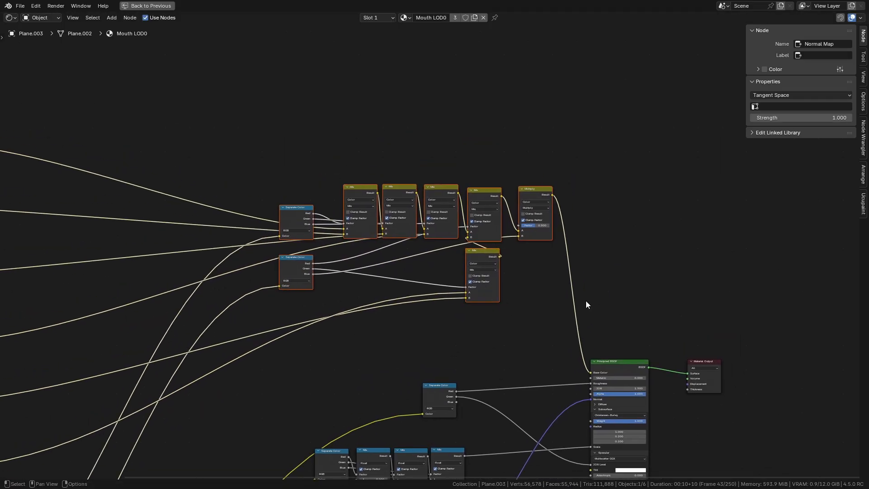
- Wrap the selected color nodes in a frame labelled Mouth Colors
key("ctrl+j")
key("F2")
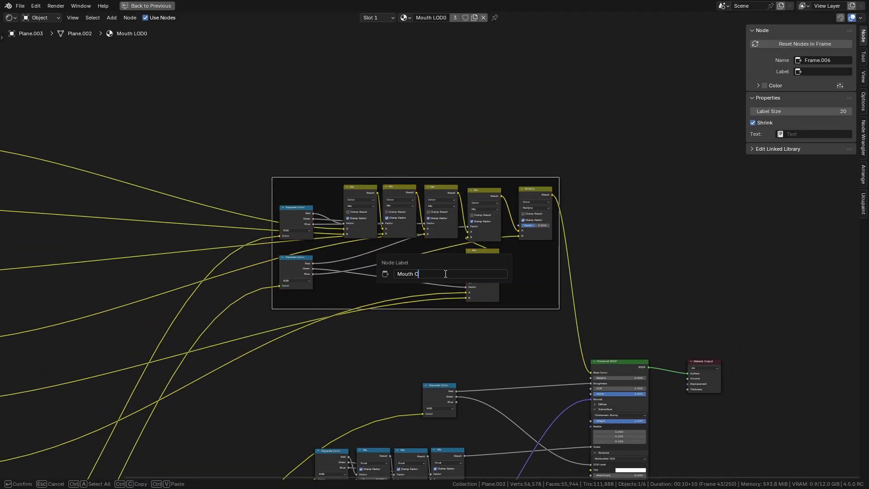
key("F2")
key("Right")
type("s")
key("Return")
- Wrap the RSM Separate Color node in a frame labelled RSM
middle_click_drag(342, 381, 362, 250)
scroll(362, 249, "up", 1)
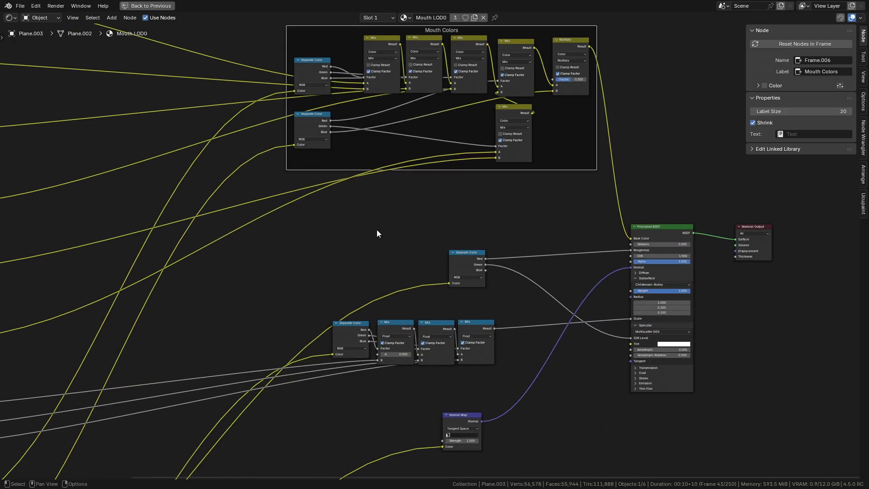
left_click_drag(362, 249, 524, 278)
key("F2")
key("ctrl+j")
key("F2")
key("Return")
- Wrap the subsurface Separate Color and Mix nodes in a frame labelled SSS
middle_click_drag(429, 248, 365, 186)
left_click_drag(282, 223, 406, 299)
key("ctrl+j")
key("F2")
type("SSS")
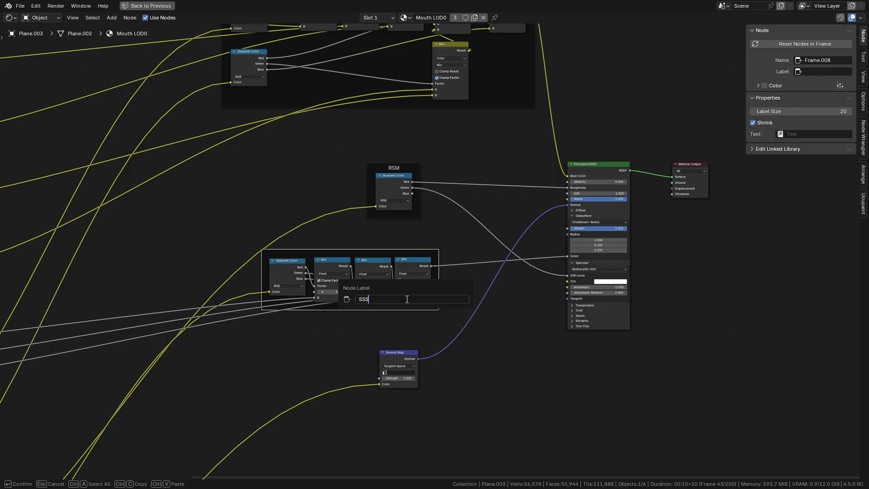
- Wrap the Normal Map node in a frame labelled Normal Mapping
left_click_drag(384, 337, 452, 400)
key("ctrl+j")
key("F2")
type("NOrmal")
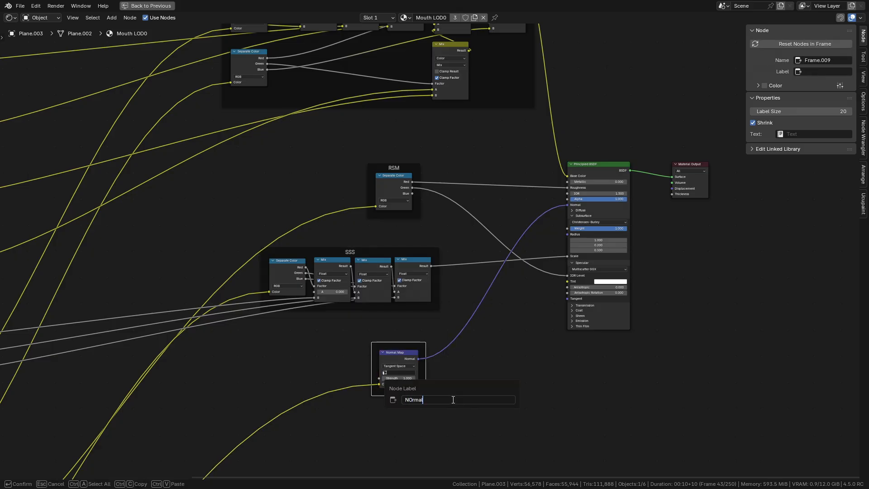
type("g")
key("Return")
- Arrange the frames, Principled BSDF and Material Output into a tidy layout
scroll(362, 392, "down", 2)
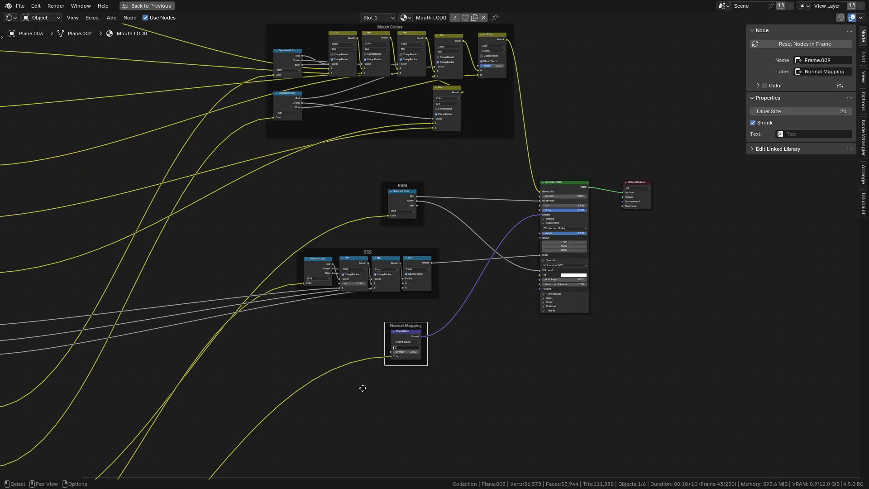
middle_click_drag(363, 393, 419, 378)
left_click_drag(316, 234, 491, 278)
key("g")
left_click_drag(393, 209, 460, 252)
key("g")
left_click(462, 254)
scroll(432, 251, "down", 2)
left_click_drag(252, 64, 531, 217)
key("g")
left_click(519, 229)
middle_click_drag(516, 239, 437, 279)
left_click(550, 266)
left_click_drag(550, 265, 600, 269)
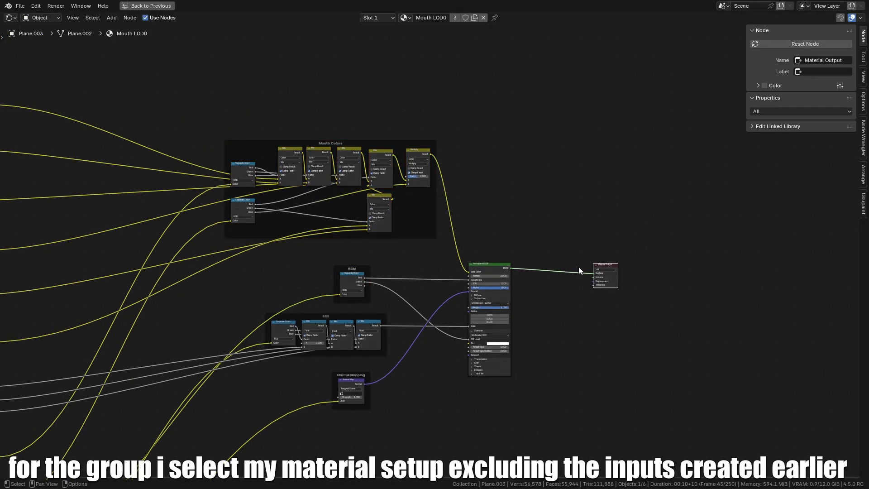
- Group the material setup nodes, excluding the input nodes, into a node group
left_click(493, 266)
scroll(444, 208, "down", 1)
left_click_drag(220, 111, 498, 431)
middle_click_drag(450, 335, 533, 317)
key("ctrl+g")
scroll(486, 288, "up", 4)
scroll(533, 317, "up", 3)
middle_click_drag(477, 317, 514, 344)
scroll(514, 343, "up", 3)
mouse_move(408, 317)
middle_mouse_down()
mouse_move(477, 345)
mouse_move(419, 325)
middle_mouse_up()
left_click(268, 325)
left_click_drag(268, 325, 224, 301)
middle_click_drag(277, 318, 548, 246)
key("Tab")
- Arrange the texture and input nodes around the new node group
scroll(333, 335, "down", 4)
scroll(449, 257, "up", 1)
scroll(449, 257, "down", 3)
middle_click_drag(449, 257, 541, 174)
left_click_drag(232, 212, 457, 478)
middle_click_drag(540, 250, 422, 306)
key("g")
left_click(681, 91)
middle_click_drag(669, 176, 541, 309)
key("g")
left_click(566, 298)
scroll(541, 308, "up", 5)
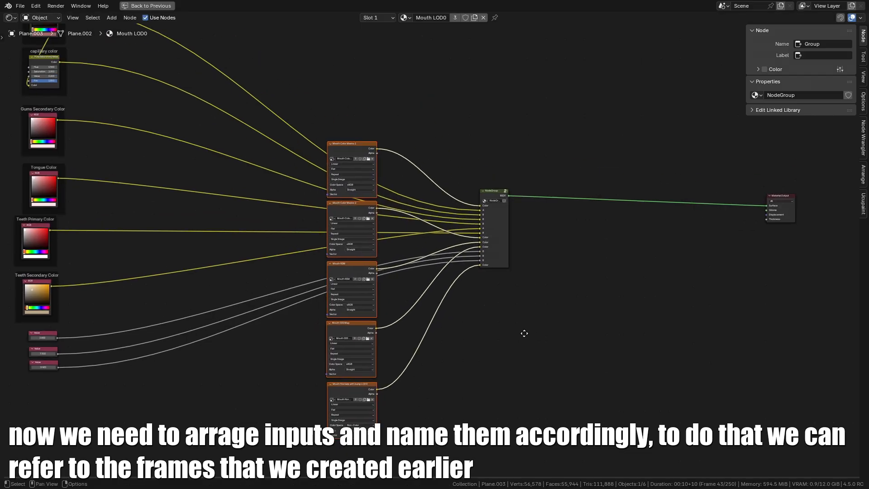
middle_click_drag(499, 255, 463, 369)
scroll(453, 369, "up", 1)
middle_click_drag(371, 370, 430, 317)
key("g")
right_click(446, 296)
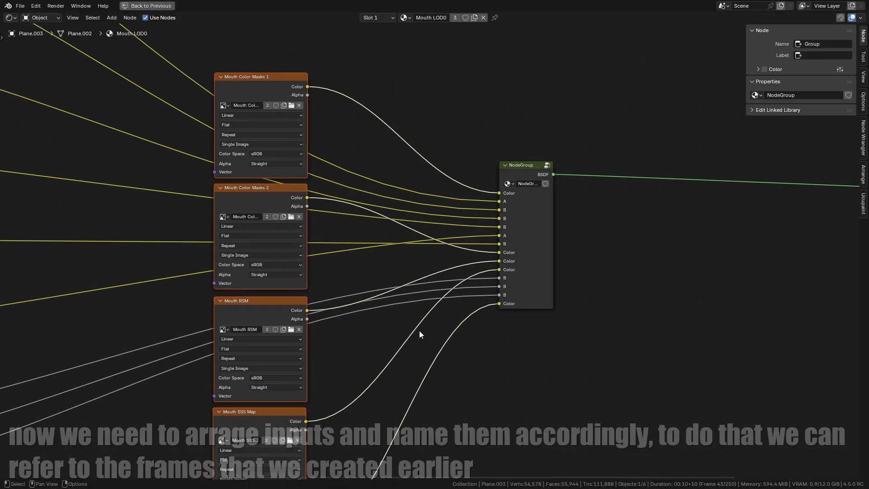
middle_click_drag(360, 242, 331, 257)
left_click(488, 231)
- Reorder the node group's input sockets to match the texture inputs
key("Tab")
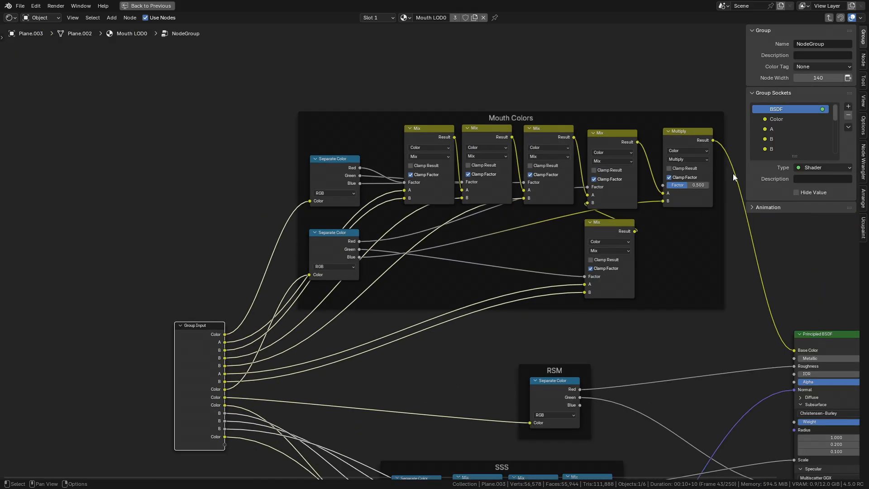
left_click_drag(796, 154, 800, 340)
left_click_drag(776, 189, 779, 143)
left_click_drag(773, 209, 774, 144)
left_click_drag(776, 248, 778, 156)
key("Tab")
middle_click_drag(560, 190, 521, 238)
scroll(436, 254, "up", 1)
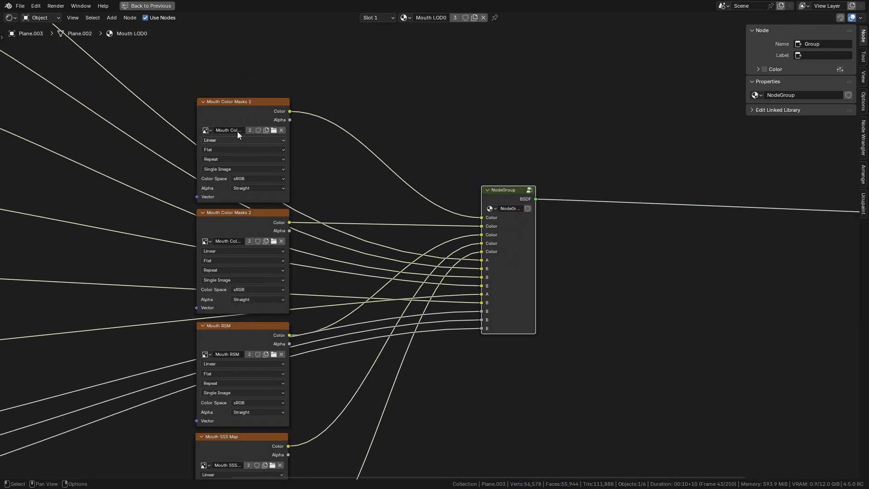
middle_click_drag(241, 191, 245, 142)
- Rename the group inputs to Color Masks 1, Color Masks 2, RSM Map, SSS Map and Normal Map
key("Tab")
double_click(787, 119)
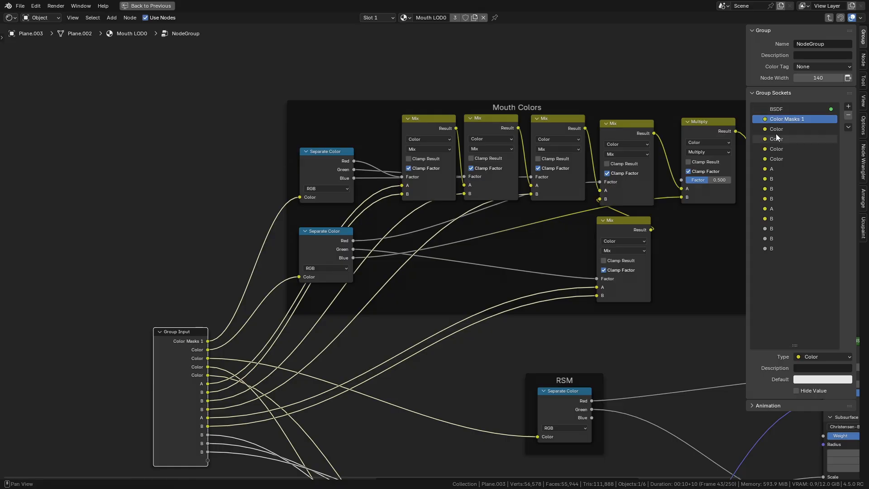
type("p")
key("Return")
double_click(799, 146)
type("SSS M")
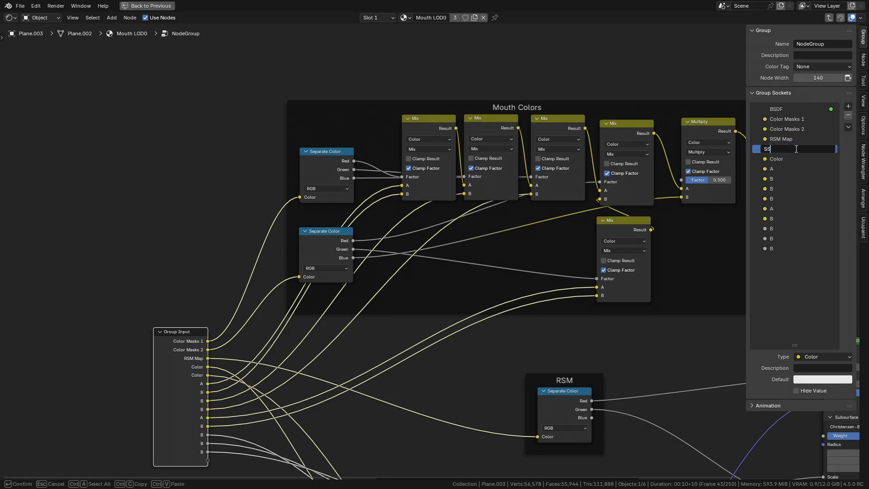
double_click(771, 159)
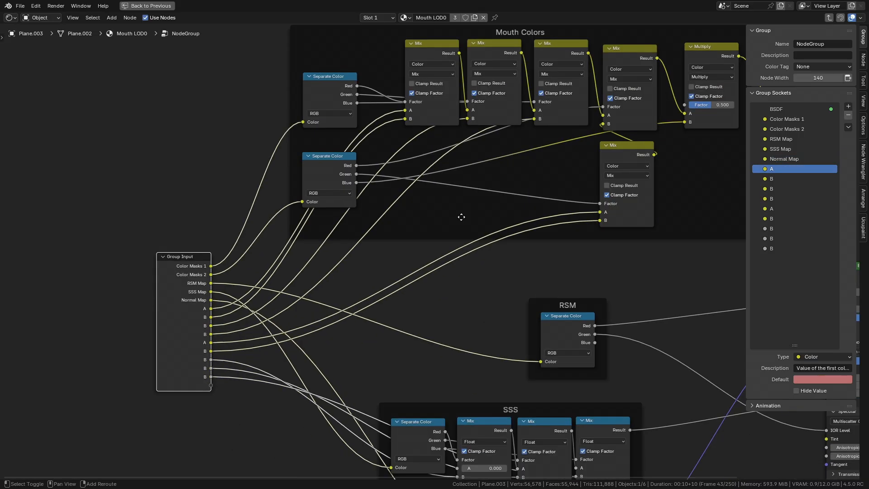
key("Tab")
- Arrange the color and value input nodes in a column to the left of the texture nodes
key("Home")
key("g")
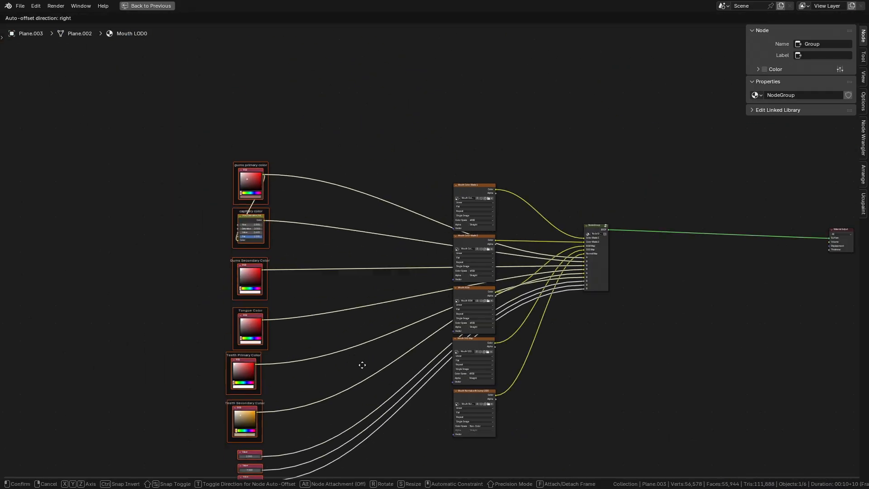
middle_click_drag(379, 328, 372, 280)
left_click(388, 285)
scroll(389, 286, "up", 4)
left_click_drag(276, 366, 127, 324)
key("g")
left_click(139, 324)
scroll(139, 324, "down", 2)
middle_click_drag(139, 325, 140, 295)
left_click_drag(114, 345, 206, 392)
key("g")
left_click(214, 391)
middle_click_drag(269, 335, 189, 356)
key("g")
left_click(236, 330)
left_click(509, 214)
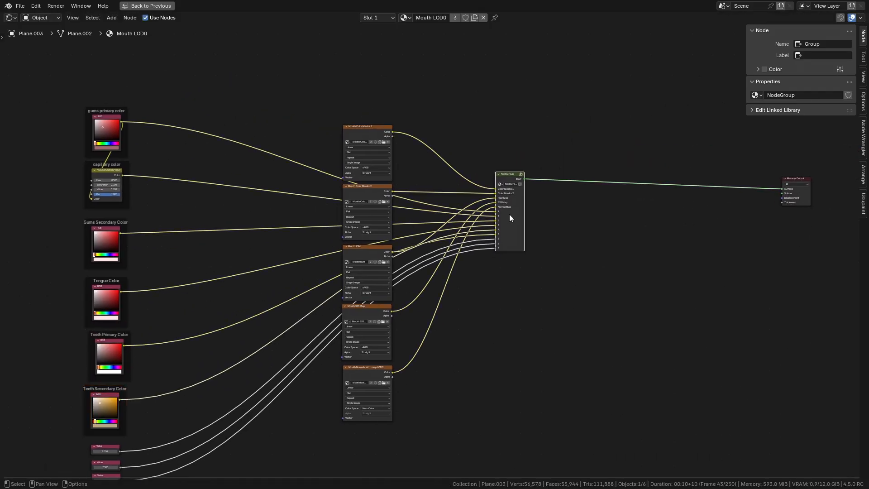
- Enter the node group and rename the next inputs to Capillary Color, Gums Secondary Color and Tongue Color
middle_click_drag(509, 214, 552, 226)
scroll(573, 231, "up", 3)
key("Tab")
left_click(786, 170)
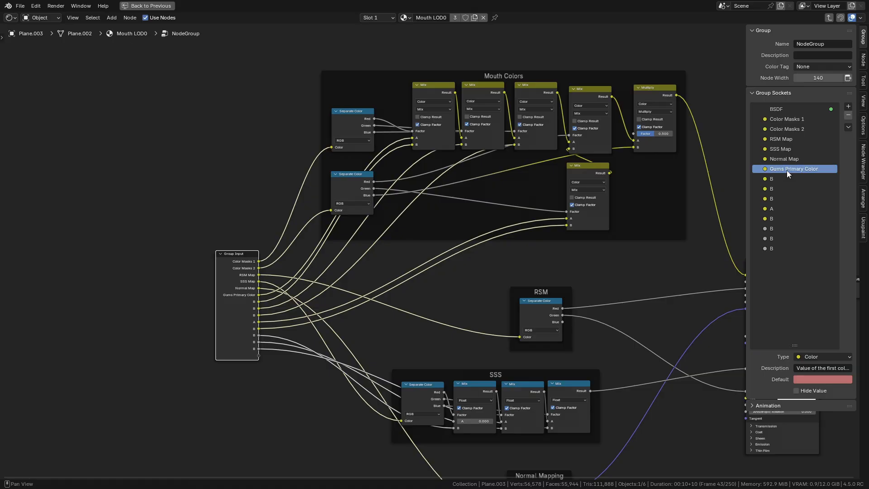
double_click(782, 177)
type("Capillary")
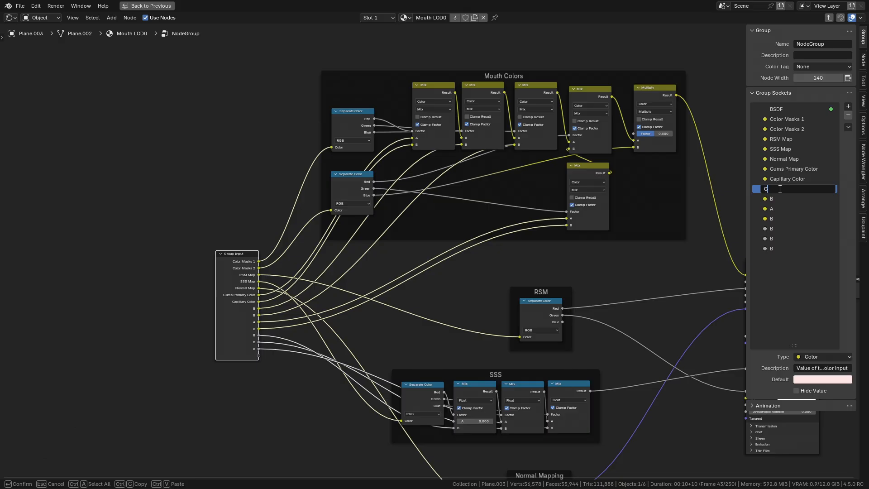
type("Color")
key("Return")
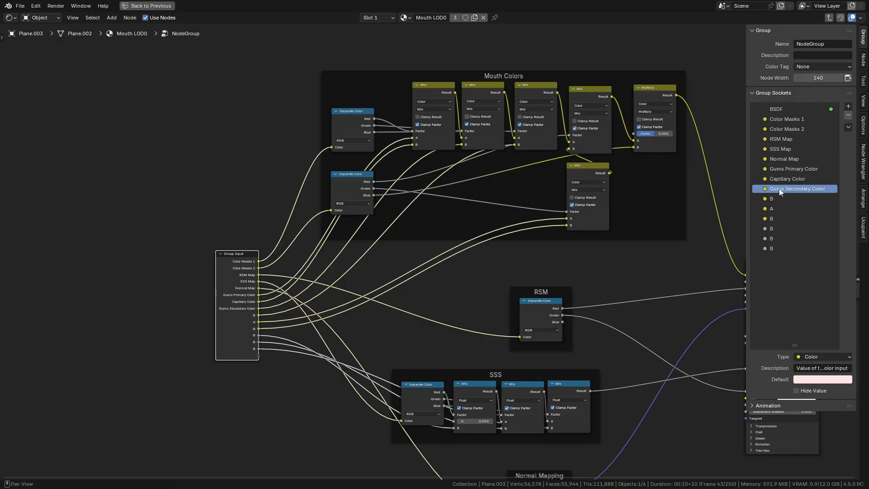
double_click(780, 197)
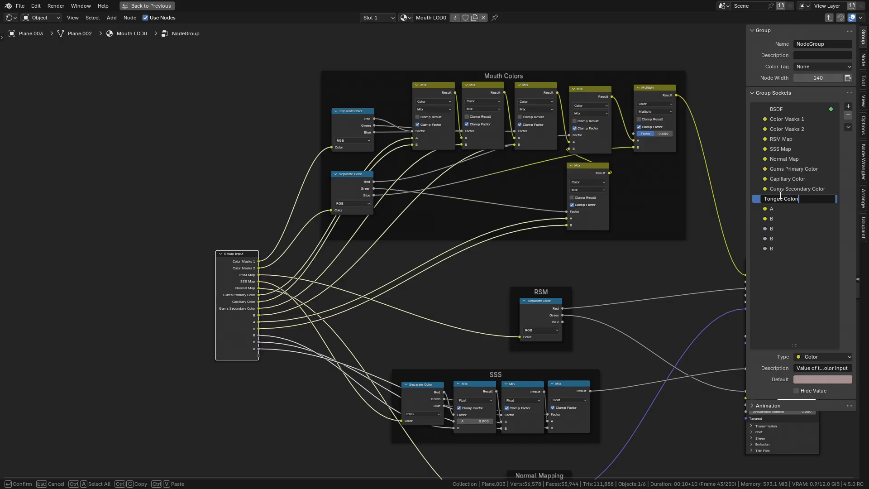
key("Return")
- Rename the following group input to Teeth Secondary Color
double_click(788, 209)
type("Teeth")
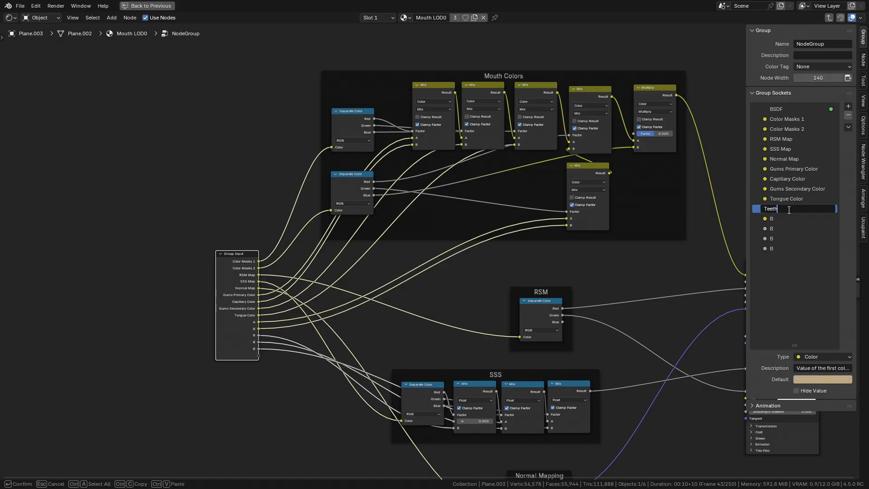
type(" Secondary Color")
key("Return")
- Exit the group and examine the order of the color nodes wired into the node group
key("Tab")
scroll(680, 246, "up", 2)
scroll(674, 248, "down", 6)
middle_click_drag(152, 452, 239, 331)
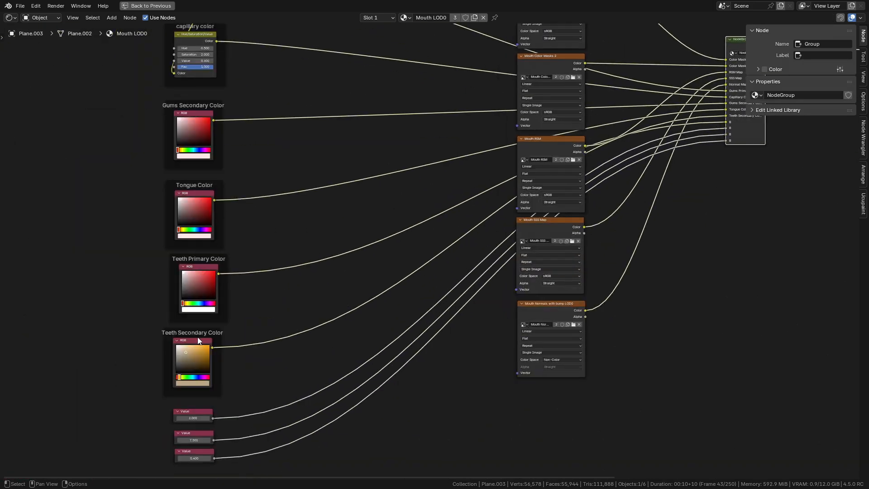
left_click_drag(270, 340, 129, 387)
key("g")
right_click(590, 174)
middle_click_drag(399, 275, 129, 426)
left_click(483, 270)
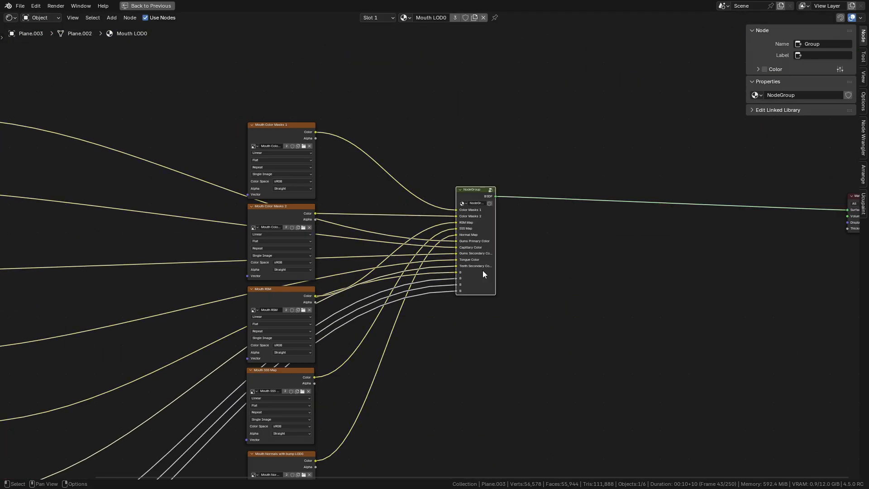
key("Tab")
- Rename the group input above Teeth Secondary Color to Teeth Primary Color
left_click_drag(777, 217, 776, 206)
double_click(779, 208)
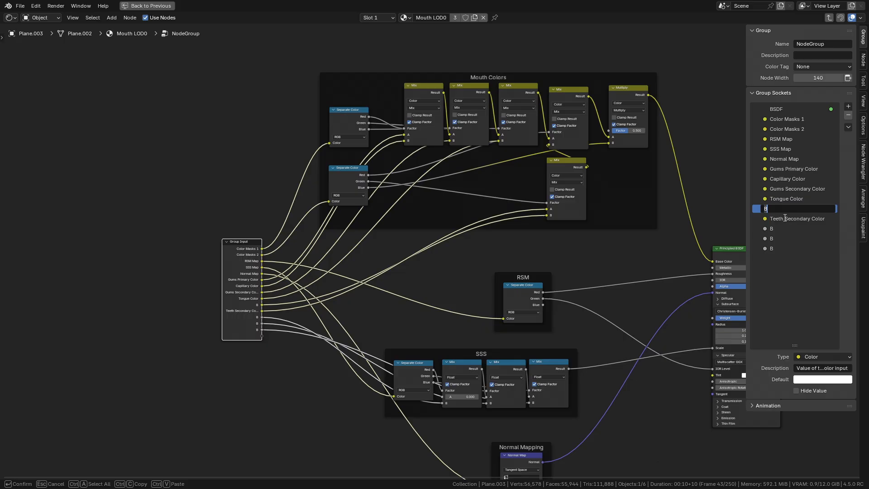
type("Teeth Primary Color")
key("Return")
- Rearrange the color and value input nodes beside the texture nodes in the material
key("Tab")
scroll(572, 267, "up", 3)
scroll(572, 267, "down", 4)
middle_click_drag(254, 382, 351, 245)
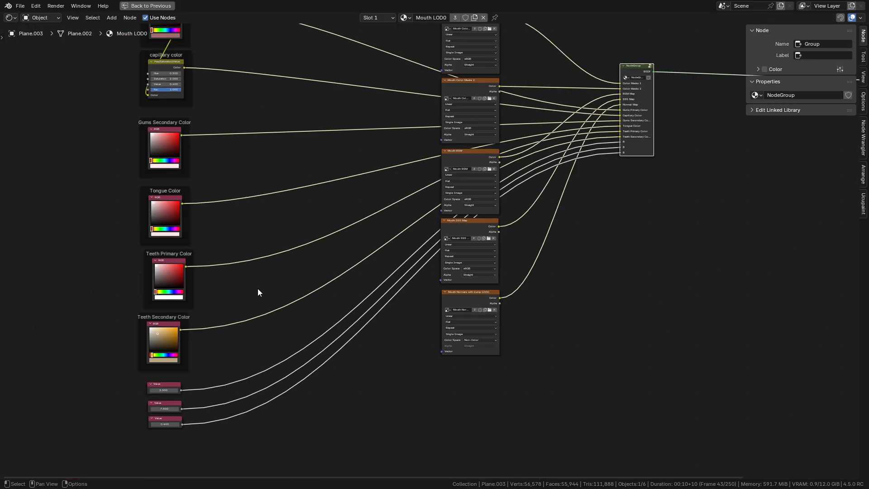
middle_click_drag(638, 170, 488, 253)
left_click(488, 252)
scroll(493, 239, "up", 5)
left_click(508, 184)
scroll(475, 213, "down", 5)
middle_click_drag(222, 394, 331, 217)
middle_click_drag(104, 323, 286, 315)
scroll(229, 315, "up", 6)
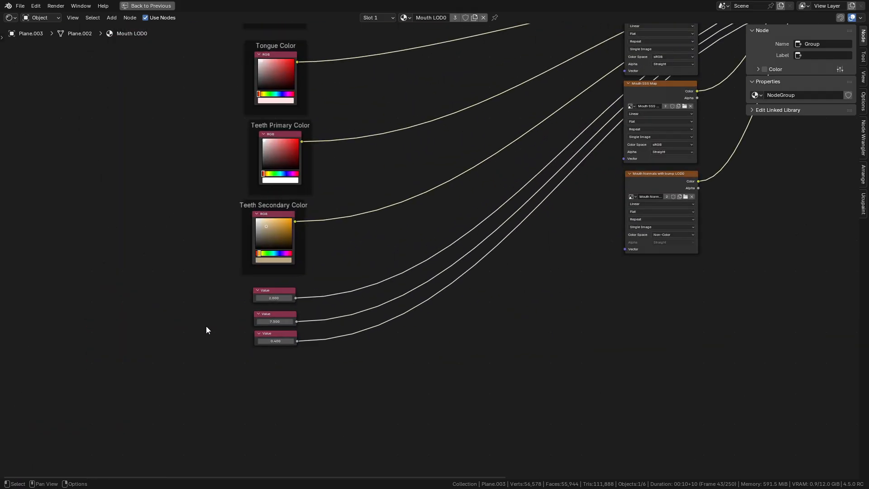
left_click(211, 300)
left_click(211, 301)
left_click_drag(222, 298, 223, 302)
left_click(224, 330)
left_click(243, 358)
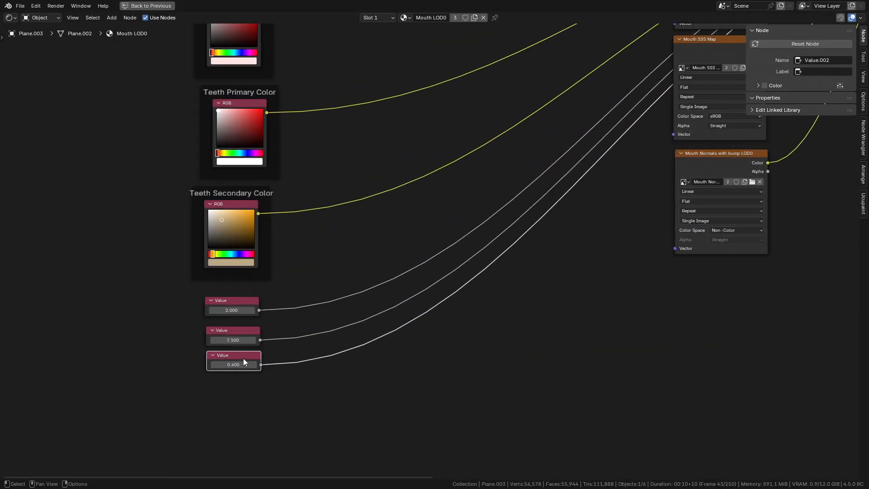
scroll(272, 340, "down", 2)
middle_click_drag(706, 123, 452, 268)
- Rename the group's three value inputs to Gums SSS, Teeth SSS and Tongue SSS
key("Tab")
double_click(783, 229)
type("Gums SSS")
key("Tab")
type("Teeth SSS")
key("Tab")
type("Tongue SSS")
key("Return")
key("Tab")
- Select all the color and value input nodes and combine them into a new node group
middle_click_drag(494, 276, 647, 301)
scroll(472, 309, "down", 6)
middle_click_drag(461, 279, 411, 338)
scroll(411, 338, "down", 2)
middle_click_drag(311, 329, 408, 257)
left_click_drag(231, 58, 437, 419)
key("g")
right_click(431, 359)
middle_click_drag(408, 282, 380, 300)
scroll(382, 347, "up", 2)
middle_click_drag(359, 219, 348, 231)
scroll(340, 398, "up", 1)
middle_click_drag(338, 408, 376, 368)
left_click_drag(320, 324, 324, 325)
scroll(335, 335, "down", 2)
scroll(347, 366, "up", 5)
middle_click_drag(347, 389, 369, 271)
scroll(380, 285, "up", 2)
left_click_drag(444, 363, 321, 293)
scroll(319, 292, "down", 12)
middle_click_drag(334, 45, 336, 96)
left_click_drag(336, 97, 460, 363)
key("ctrl+g")
- Inside the new group, arrange the nodes and frame the first value node with the label Gums SSS
scroll(507, 280, "up", 2)
middle_click_drag(507, 276, 459, 312)
left_click_drag(460, 290, 511, 288)
scroll(410, 454, "up", 3)
middle_click_drag(409, 453, 412, 237)
scroll(408, 281, "up", 2)
left_click_drag(425, 336, 323, 277)
key("g")
left_click_drag(397, 330, 334, 303)
key("g")
middle_click_drag(334, 279, 345, 308)
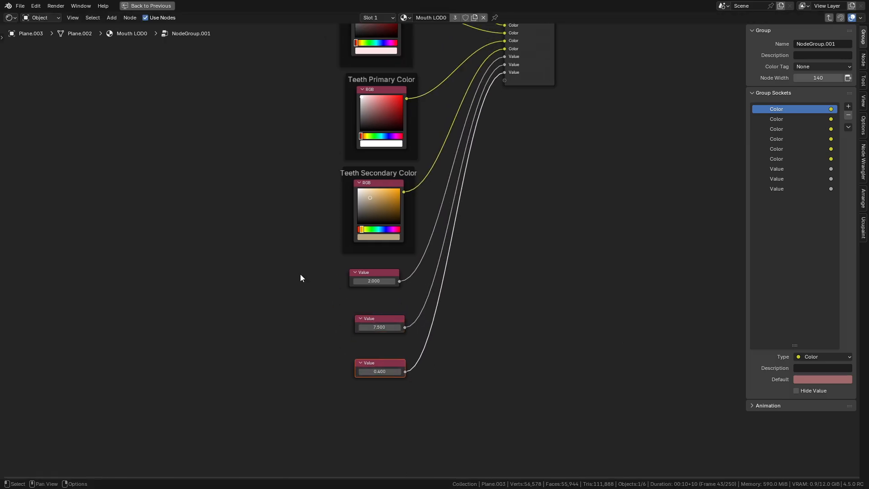
left_click_drag(346, 308, 446, 256)
scroll(446, 256, "up", 1)
key("ctrl+j")
key("F2")
type("Gums SSS")
key("Return")
- Frame the other two value nodes, labelling them Teeth SSS and Tongue SSS
right_click(431, 299)
left_click_drag(339, 314, 408, 350)
key("ctrl+j")
key("F2")
type("Teeth SSS")
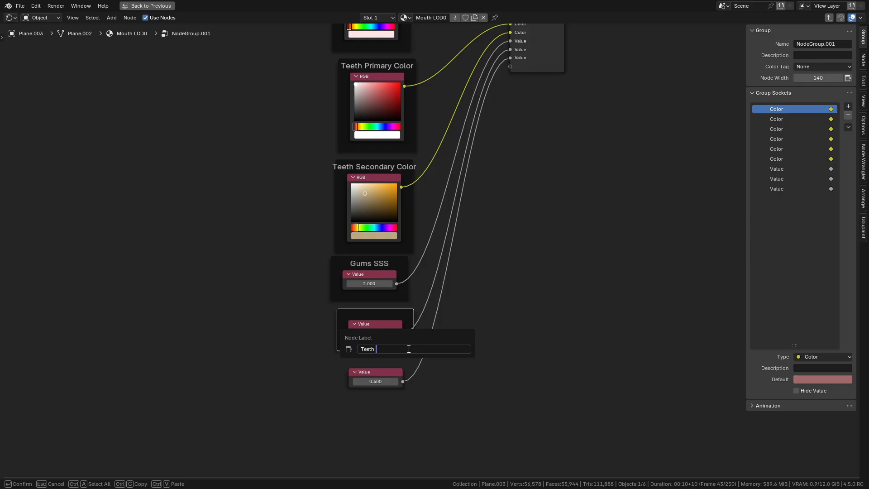
key("Return")
left_click_drag(417, 407, 385, 362)
key("ctrl+j")
key("F2")
type("Tongue SSS")
key("Return")
- Align the framed value nodes in the column below the color nodes
left_click_drag(331, 264, 337, 264)
left_click(386, 309)
left_click_drag(386, 308, 387, 307)
left_click_drag(400, 364, 398, 359)
scroll(527, 181, "down", 1)
middle_click_drag(528, 177, 464, 457)
left_click_drag(479, 327, 469, 138)
middle_click_drag(490, 157, 493, 282)
scroll(493, 282, "up", 3)
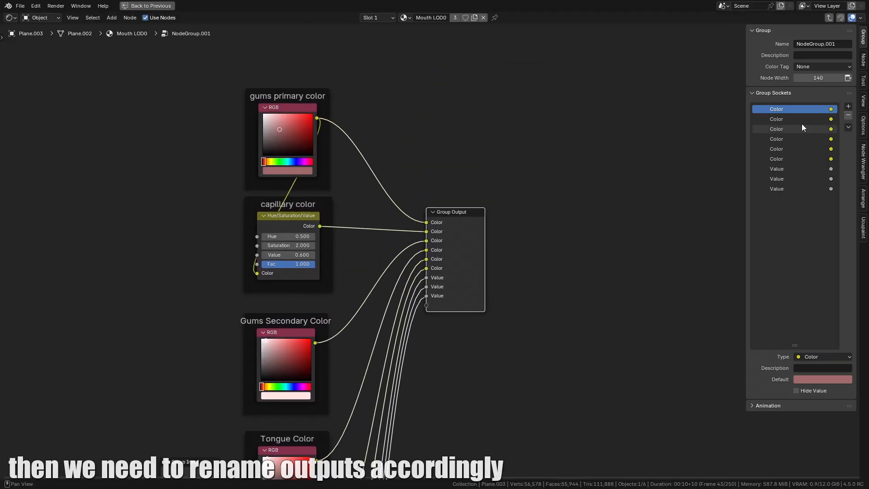
- Rename the new group's first two outputs to Gums Primary Color and Capillary Color
double_click(788, 109)
type("Gums P")
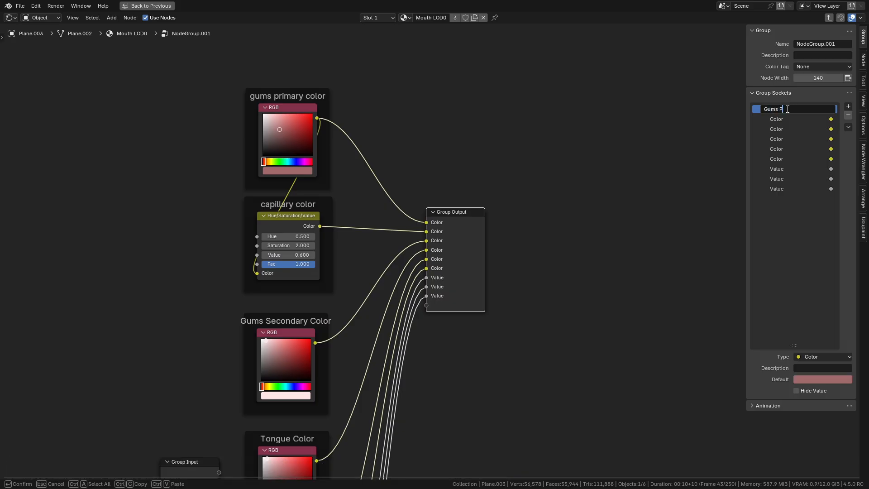
type("rimary Color")
double_click(789, 119)
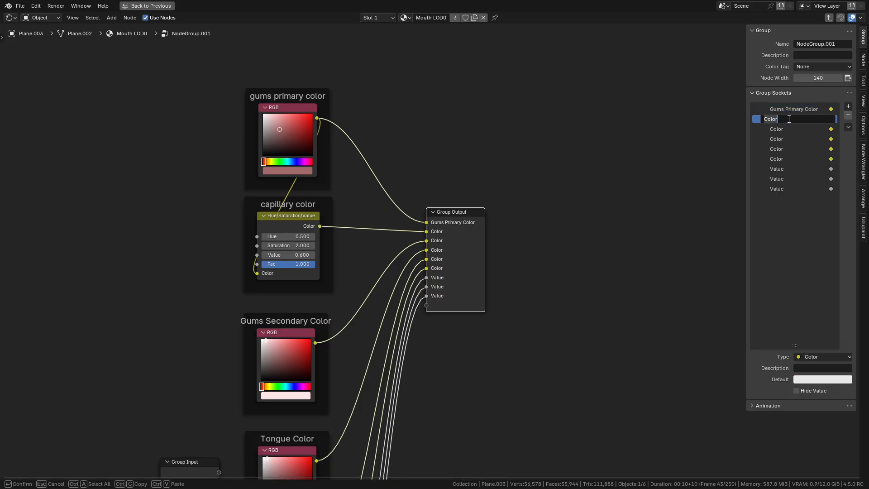
type("Capillary Color")
key("Return")
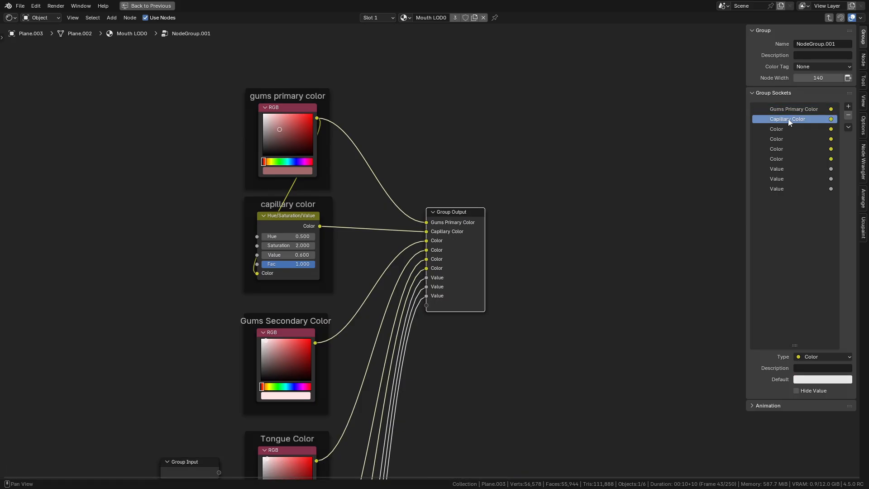
- Rename the third and fourth outputs to Gums Secondary Color and Tongue Color
double_click(787, 128)
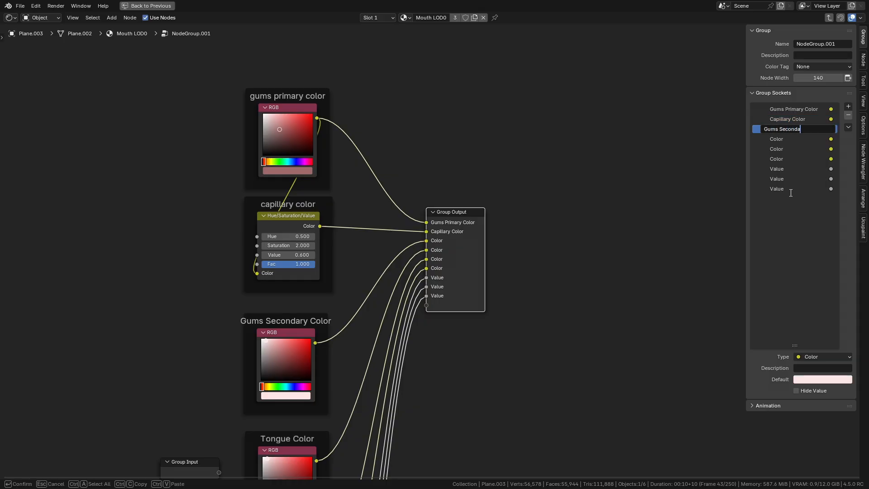
type("Gums Secondary Color")
key("Return")
double_click(778, 139)
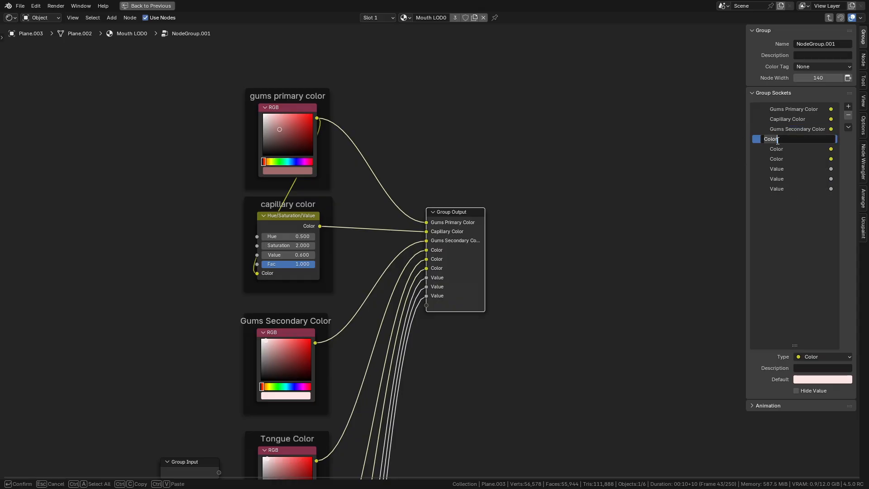
type("Tongue Color")
key("Return")
- Rename the fifth and sixth outputs to Teeth Primary Color and Teeth Secondary Color
scroll(579, 407, "down", 3)
middle_click_drag(583, 435, 563, 192)
middle_click_drag(378, 218, 371, 238)
double_click(807, 145)
type("Te")
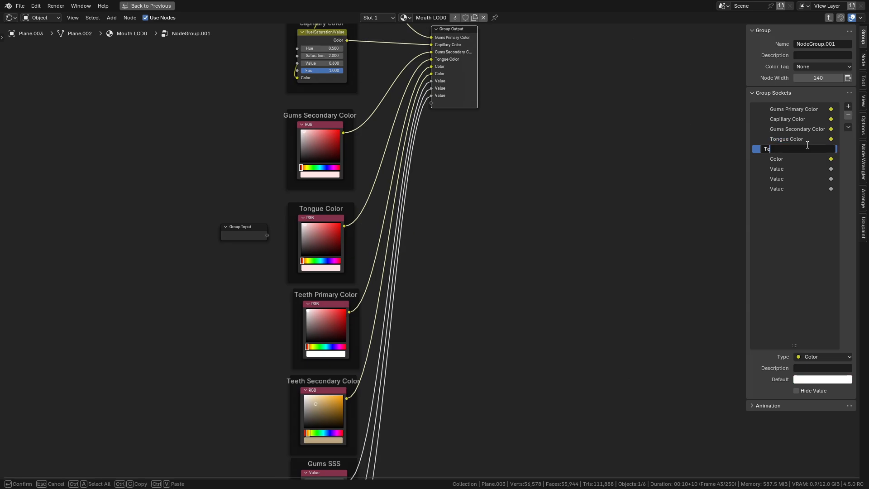
type("etj Primary Color")
key("Return")
double_click(791, 159)
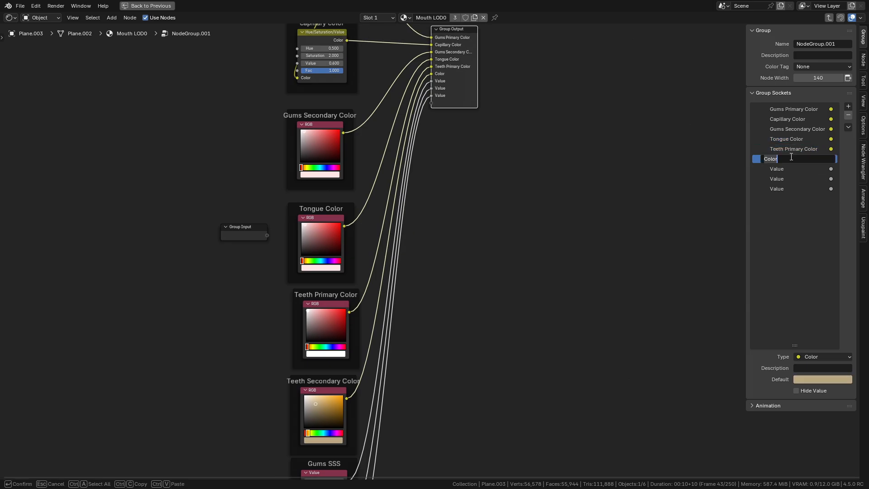
type("Teeth Secondary Color")
key("Return")
- Rename the group's three value outputs to Gums SSS, Teeth SSS and Tongue SSS
scroll(735, 202, "down", 5)
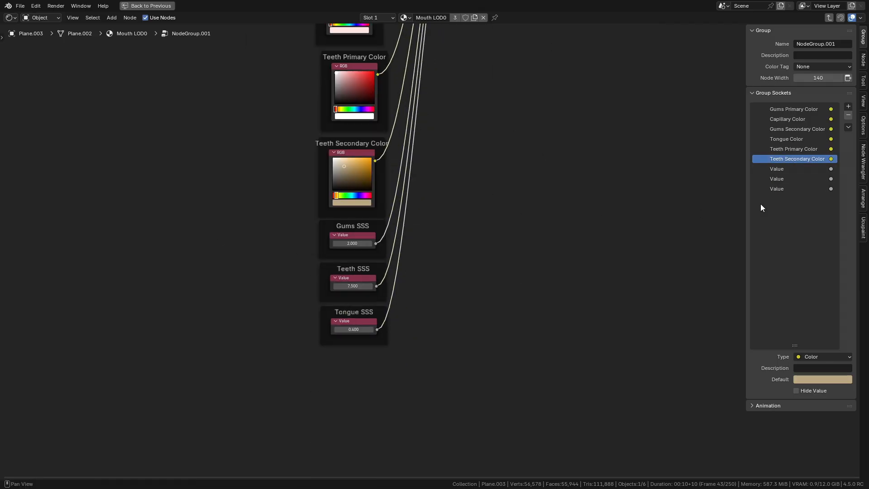
double_click(784, 168)
type("Gums SSS")
key("Return")
double_click(784, 179)
type("Teeth SSS")
key("Return")
double_click(783, 189)
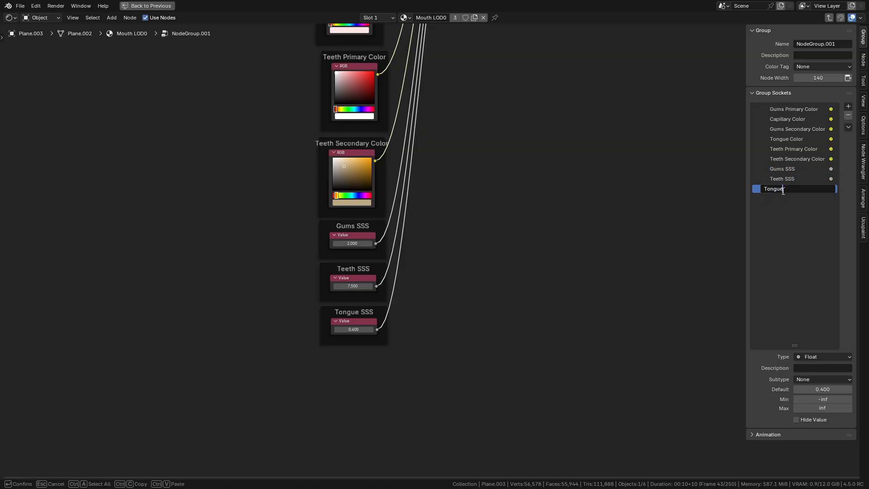
key("Return")
- Leave the group and place the new group node beside the first group node in the material
scroll(476, 143, "down", 5)
middle_click_drag(471, 50, 427, 299)
scroll(436, 291, "up", 6)
key("Tab")
scroll(436, 292, "up", 2)
middle_click_drag(516, 109, 250, 330)
scroll(364, 299, "down", 5)
key("g")
left_click(693, 296)
middle_click_drag(692, 297, 495, 376)
scroll(547, 323, "up", 4)
left_click_drag(486, 295, 550, 294)
scroll(428, 252, "up", 1)
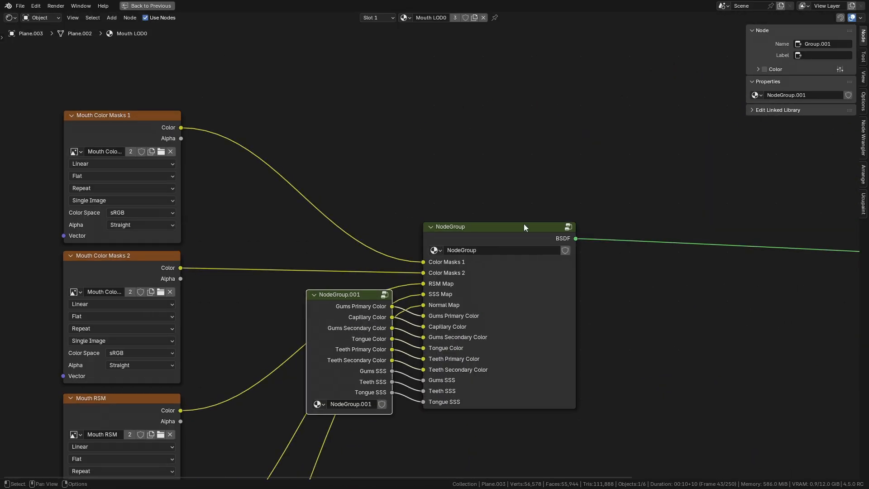
- Rename the first node group to Mouth Shader and set its color tag to Shader
key("Tab")
left_click(815, 43)
type("Mouth")
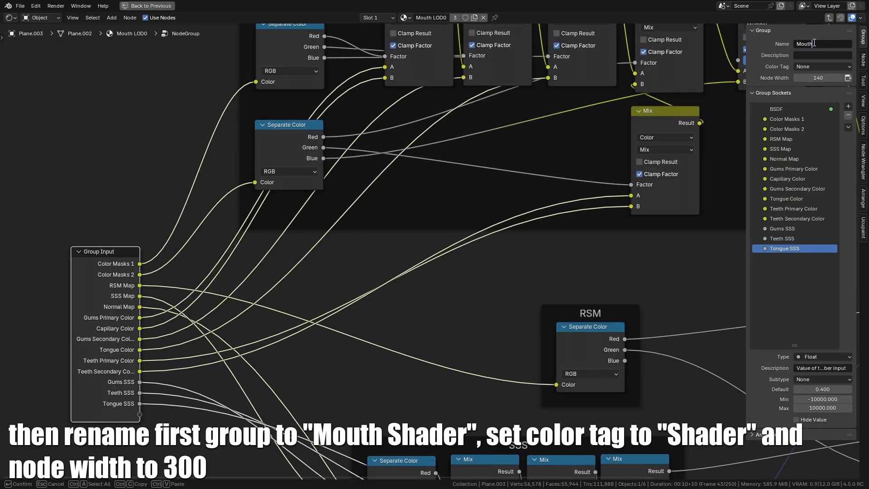
type(" Shader")
key("Return")
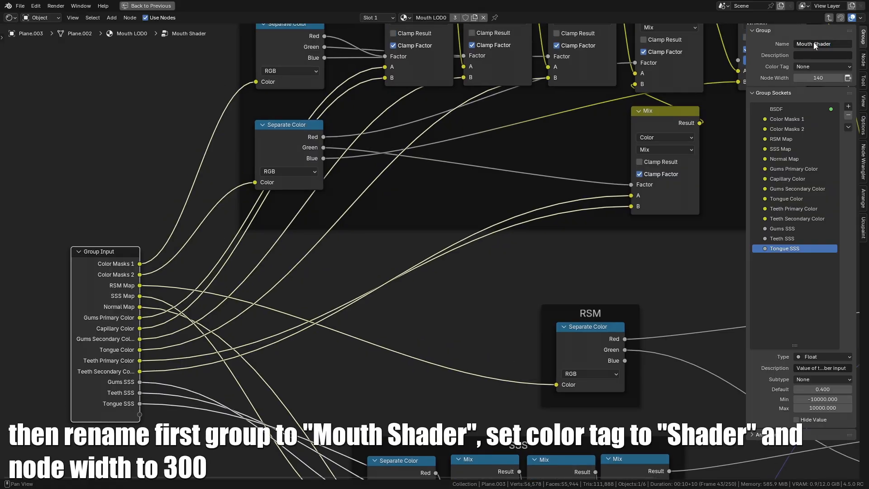
left_click(813, 67)
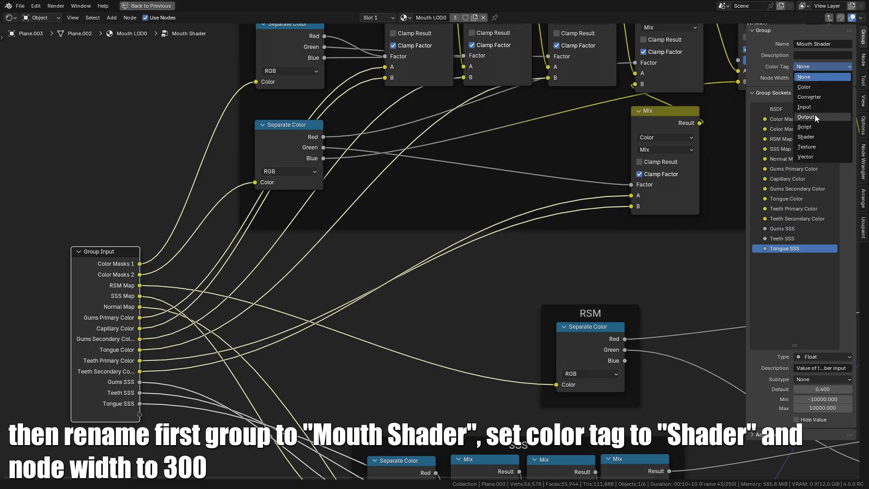
left_click(809, 135)
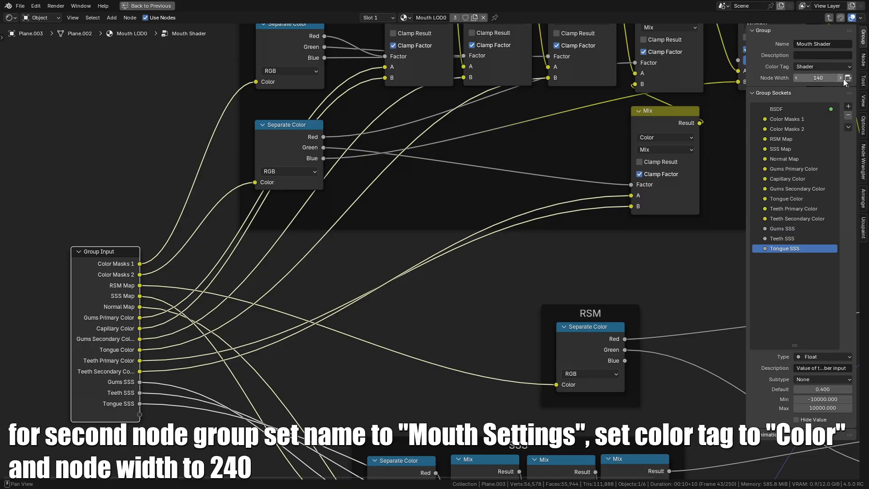
key("Tab")
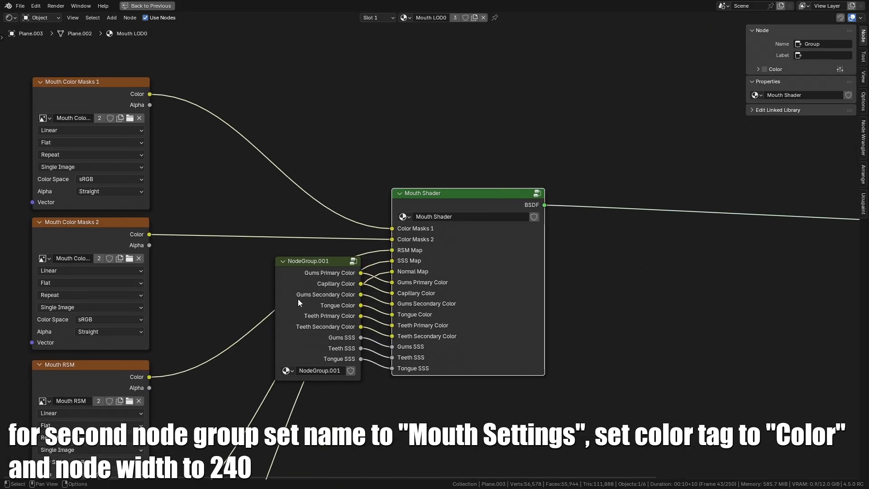
- Rename the second node group to Mouth Settings and set its color tag to Color
left_click(286, 280)
key("Tab")
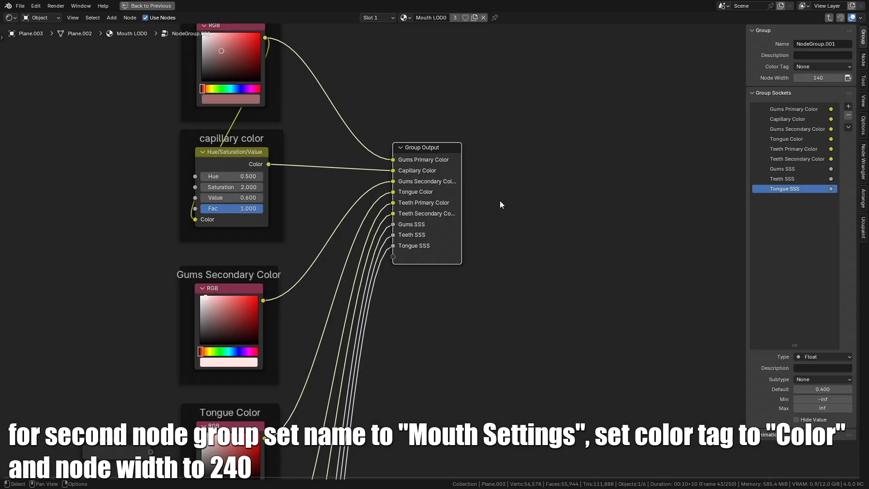
left_click(819, 44)
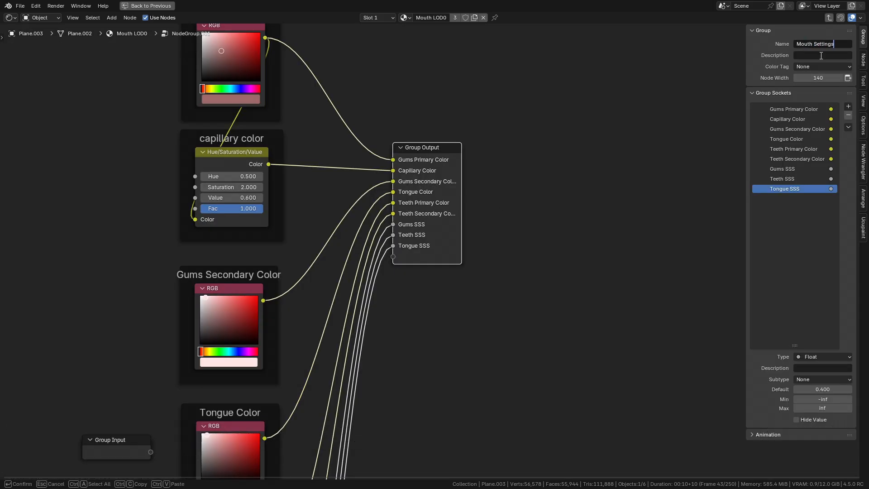
key("Return")
left_click(802, 67)
left_click(812, 89)
key("Tab")
- Rearrange the material's texture nodes around the Mouth Settings and Mouth Shader group nodes
middle_click_drag(309, 288, 388, 233)
mouse_move(388, 233)
left_mouse_down()
mouse_move(387, 245)
mouse_move(396, 242)
left_mouse_up()
scroll(409, 242, "down", 4)
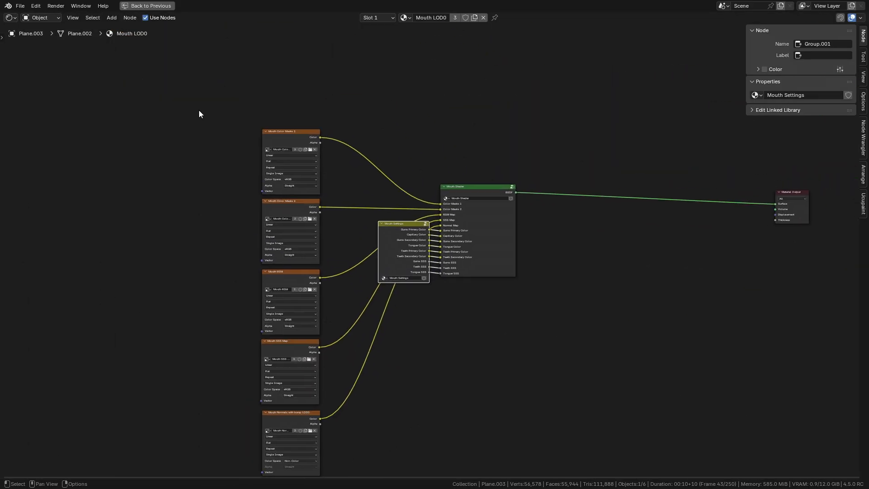
left_click_drag(198, 113, 326, 453)
key("g")
left_click(376, 348)
scroll(462, 245, "up", 5)
middle_click_drag(442, 249, 422, 274)
left_click_drag(428, 246, 439, 211)
left_click_drag(292, 254, 299, 219)
middle_click_drag(353, 238, 352, 252)
key("Tab")
key("Tab")
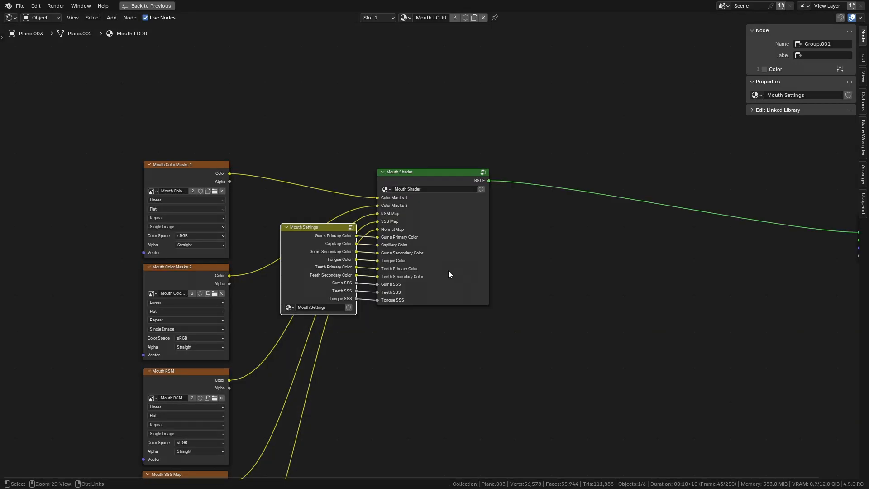
- Select the second mouth mesh and duplicate its material as Mouth LOD1
key("ctrl+space")
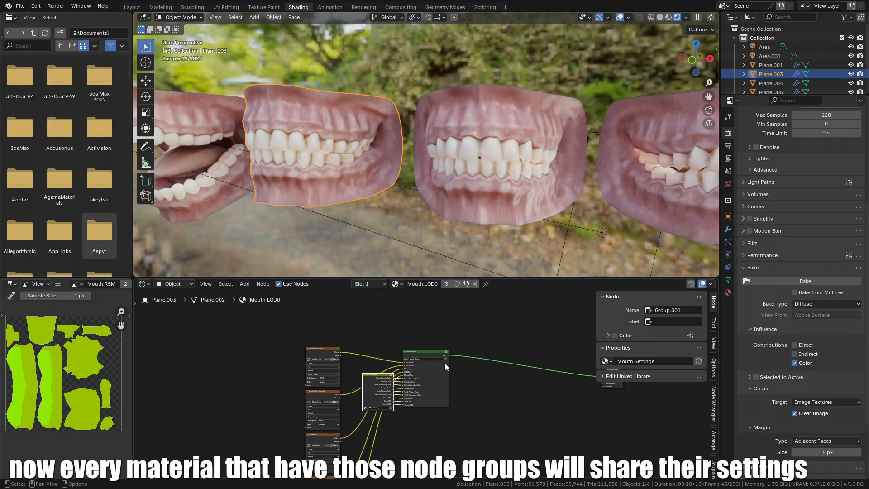
left_click(473, 216)
key("KP_Decimal")
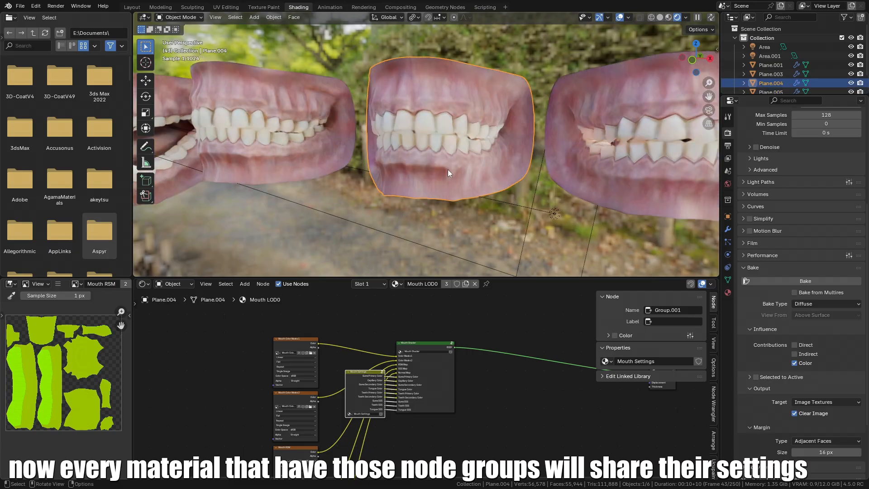
left_click(465, 284)
left_click_drag(435, 278, 436, 279)
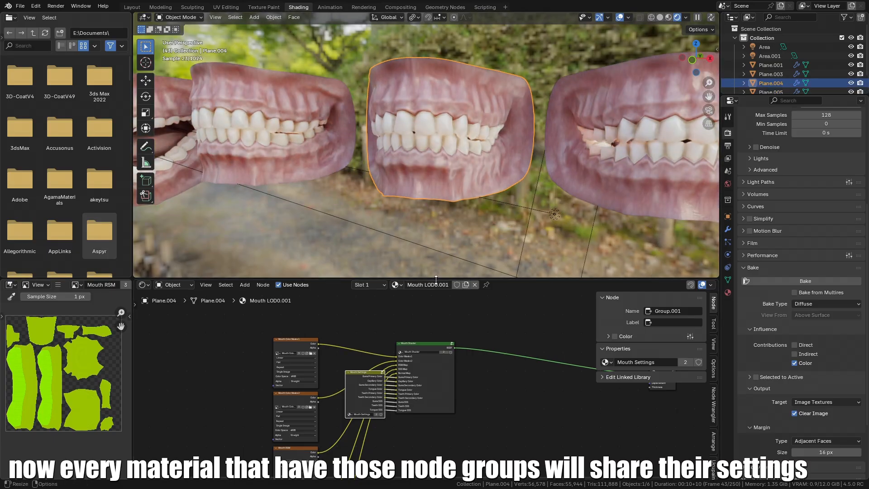
left_click(437, 285)
key("Escape")
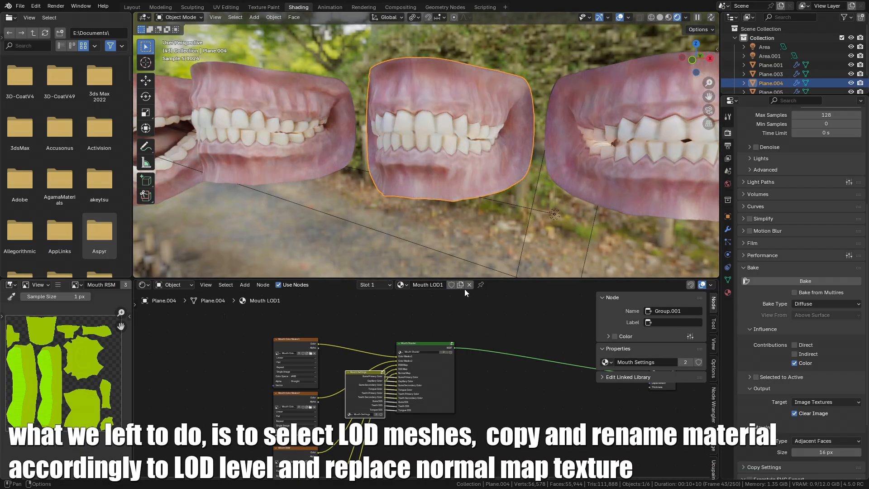
- Select the rightmost mouth mesh and duplicate its material, renaming it for its LOD level
left_click(596, 118)
left_click(466, 285)
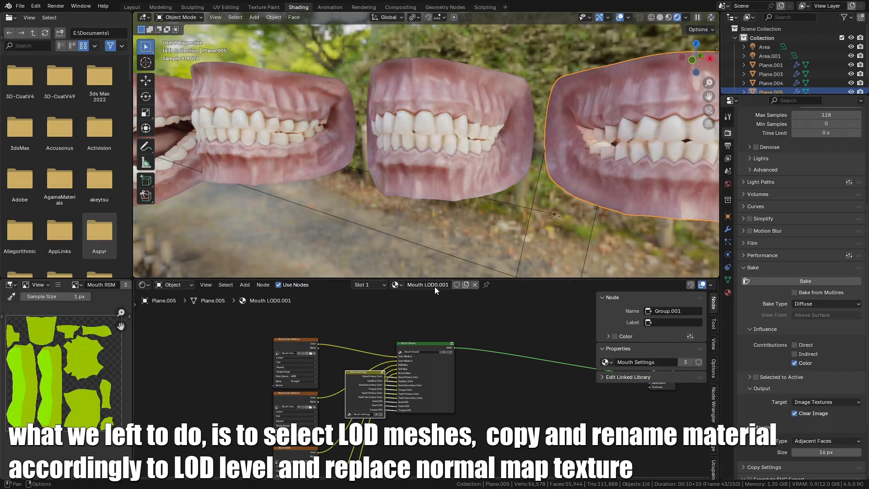
left_click(437, 284)
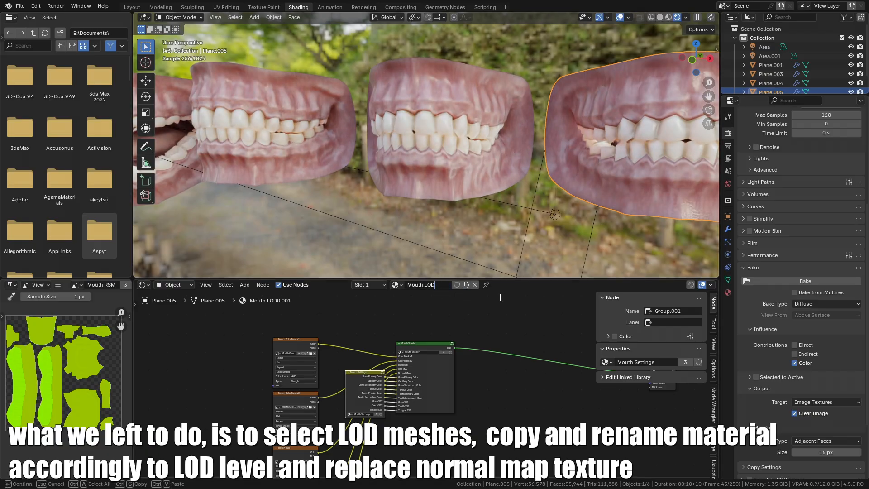
key("Return")
- On the LOD1 mesh, replace the normal map texture with Mouth Normals with bump LOD1.png
left_click(466, 180)
middle_click_drag(326, 347, 458, 404)
scroll(353, 383, "up", 4)
scroll(458, 405, "up", 2)
left_click(331, 344)
scroll(357, 355, "up", 2)
middle_click_drag(363, 358, 381, 367)
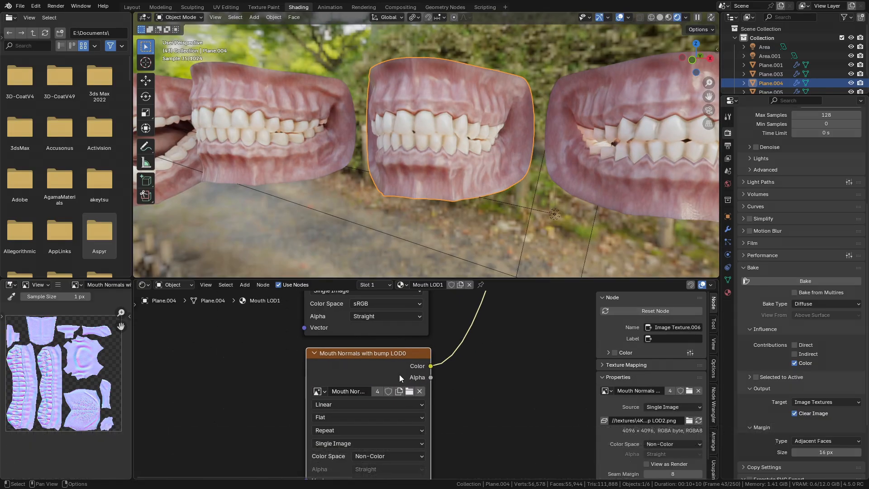
left_click(409, 392)
double_click(218, 170)
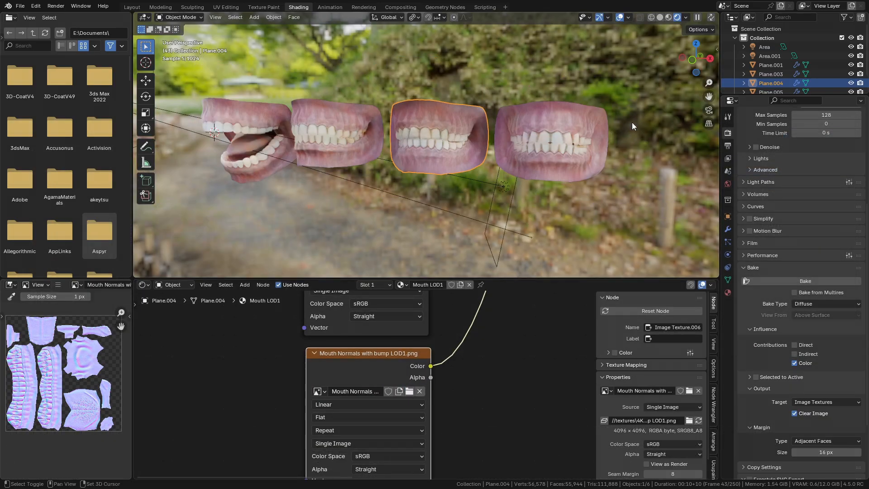
- Select the LOD2 mesh and load Mouth Normals with bump LOD2.png into its normal map node
left_click(429, 395)
middle_click_drag(413, 446, 488, 304)
left_click(489, 344)
left_click(489, 182)
scroll(446, 348, "down", 4)
scroll(489, 316, "up", 3)
middle_click_drag(433, 317, 417, 410)
left_click(408, 408)
left_click(432, 421)
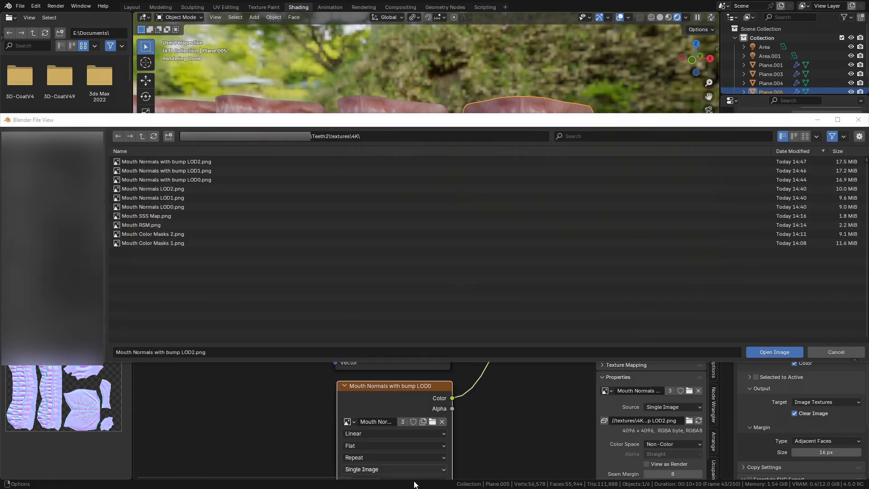
double_click(211, 164)
- Select the LOD0 mesh and load Mouth Normals with bump LOD0.png into its normal map node
scroll(429, 378, "up", 1)
middle_click_drag(432, 375, 435, 458)
middle_click_drag(367, 143, 448, 201)
middle_click_drag(448, 200, 452, 194)
scroll(457, 193, "up", 1)
middle_click_drag(503, 188, 512, 180)
left_click(356, 192)
scroll(262, 384, "down", 1)
middle_click_drag(263, 398, 390, 306)
middle_click_drag(309, 450, 347, 324)
left_click(349, 339)
left_click(393, 376)
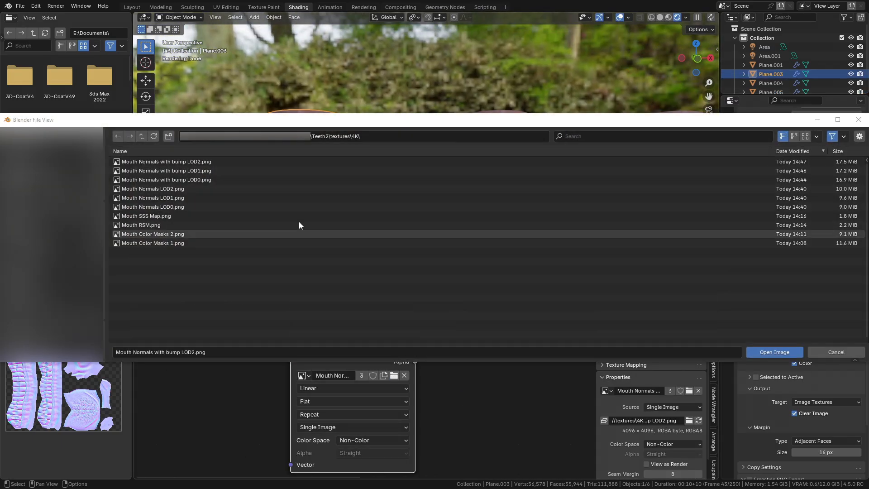
double_click(234, 180)
middle_click_drag(409, 191, 316, 145)
scroll(409, 335, "down", 6)
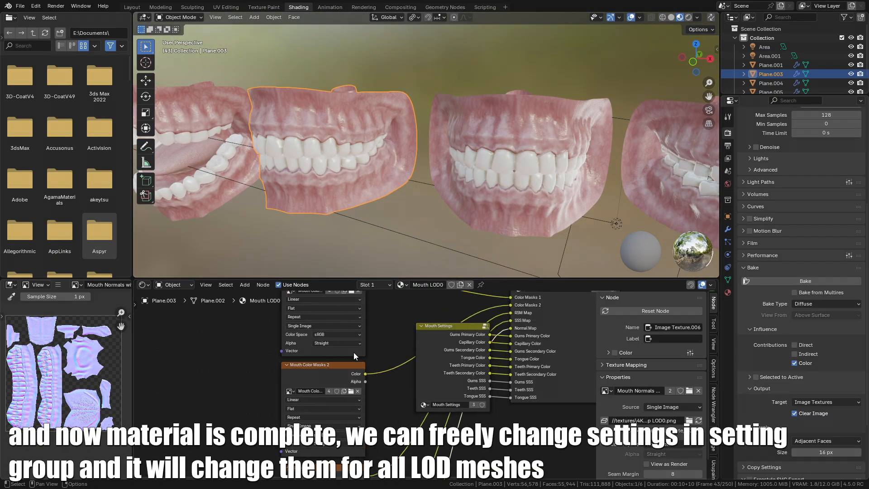
- Try changing the gum colors inside the Mouth Settings group, undoing the changes
scroll(396, 440, "up", 1)
left_click(397, 444)
middle_click_drag(401, 452, 400, 314)
key("Tab")
scroll(407, 402, "up", 3)
scroll(373, 363, "up", 2)
left_click_drag(365, 379, 398, 373)
key("ctrl+z")
mouse_move(466, 138)
middle_mouse_down()
mouse_move(509, 118)
mouse_move(473, 126)
middle_mouse_up()
scroll(430, 369, "down", 4)
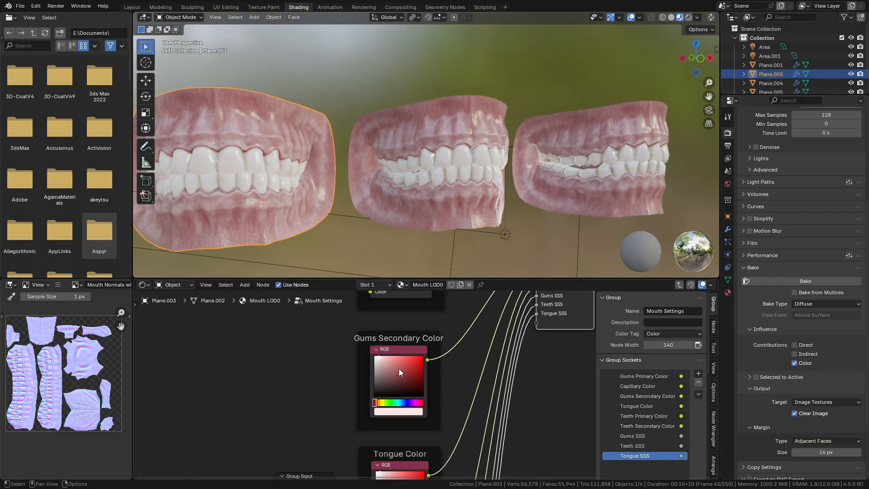
middle_click_drag(400, 384, 432, 256)
middle_click_drag(435, 389, 431, 291)
mouse_move(432, 479)
middle_mouse_down()
mouse_move(439, 292)
mouse_move(428, 479)
middle_mouse_up()
left_click_drag(428, 377, 417, 350)
key("ctrl+z")
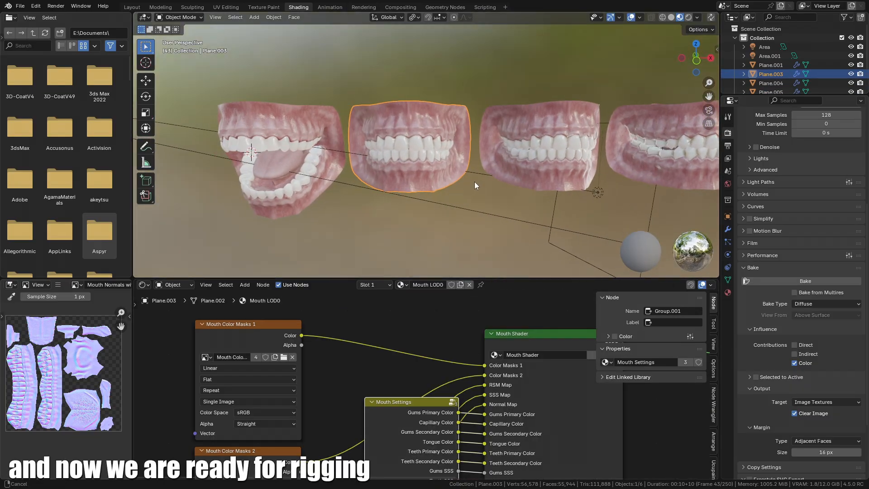
middle_click_drag(485, 183, 419, 194, "shift")
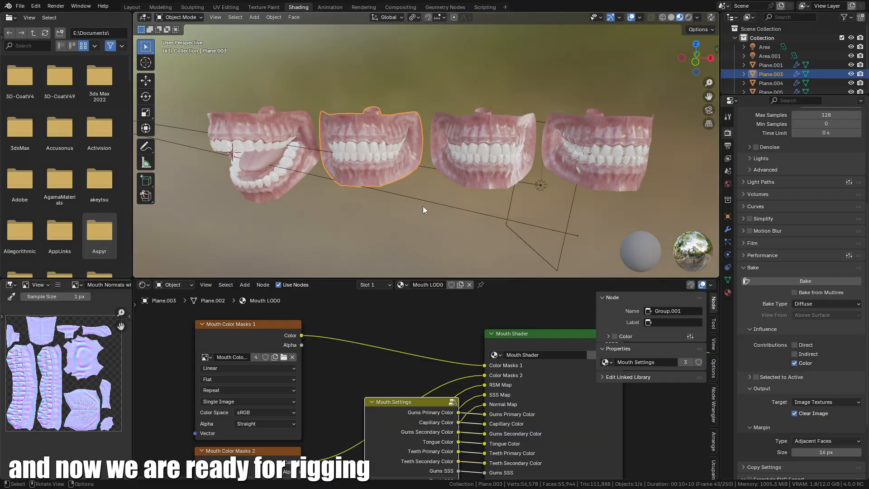
scroll(452, 386, "down", 4)
scroll(422, 409, "down", 3)
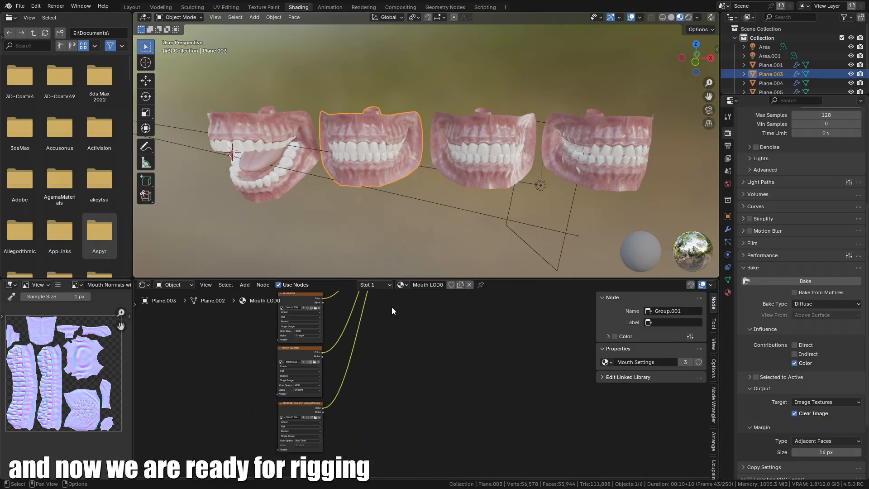
middle_click_drag(573, 194, 506, 185)
mouse_move(506, 185)
middle_mouse_down()
mouse_move(542, 183)
mouse_move(504, 184)
middle_mouse_up()
middle_click_drag(505, 184, 519, 172, "shift")
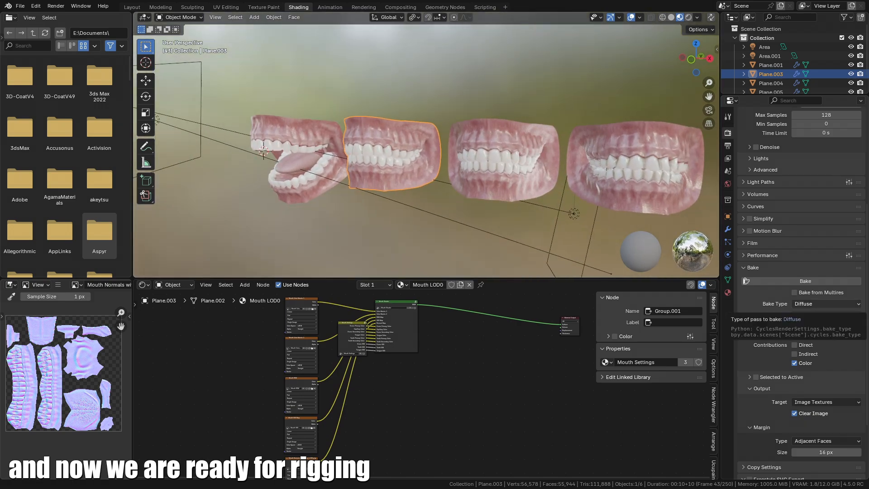